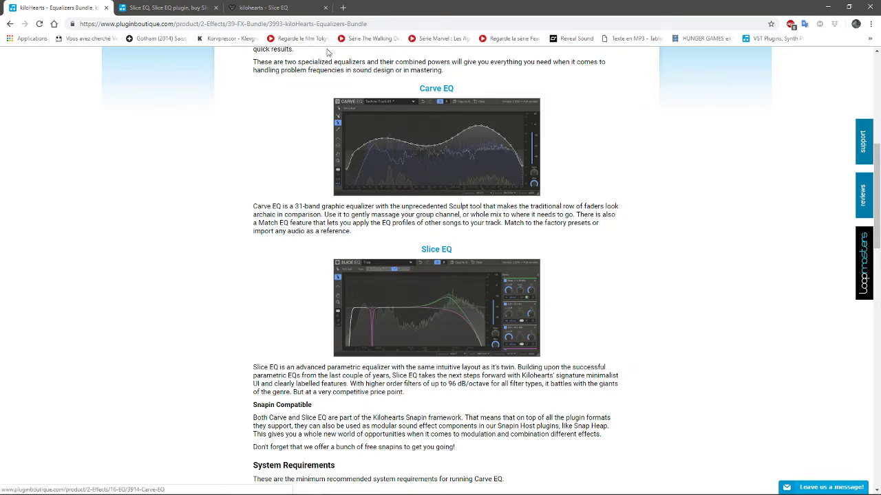
- Review the Slice EQ product pages and the kiloHearts Equalizers Bundle page, including their prices
click(248, 9)
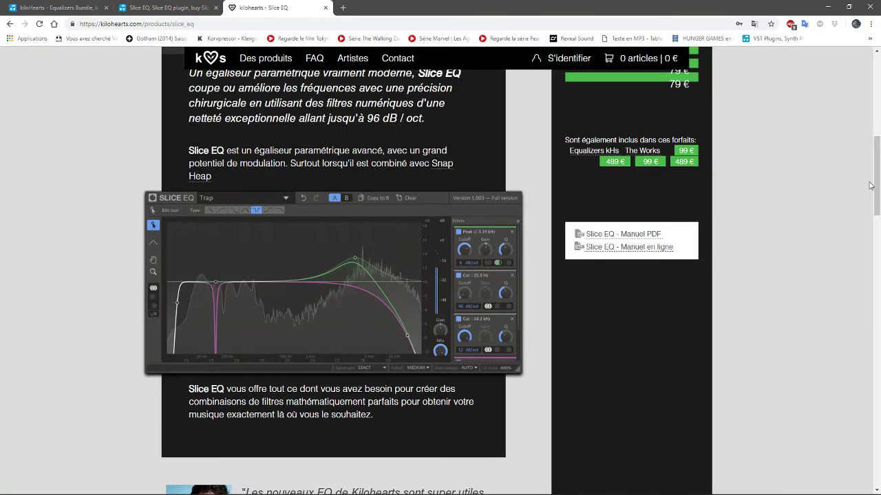
scroll(870, 185, up, 4)
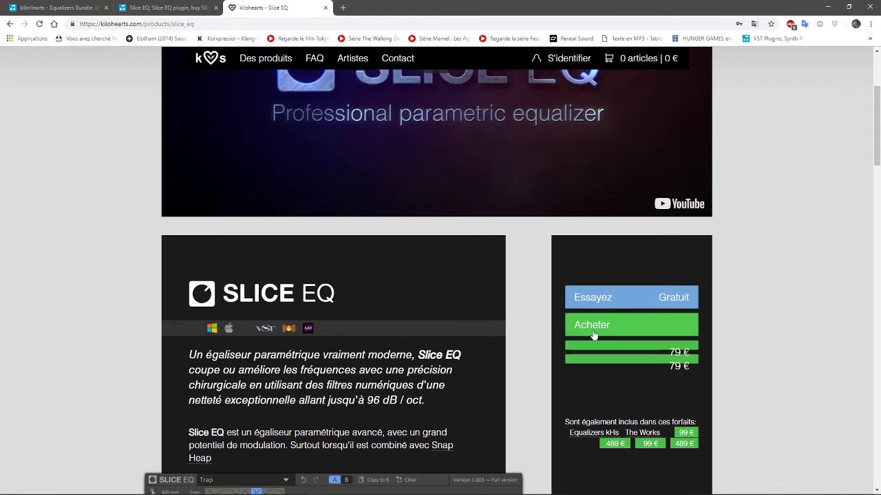
click(167, 8)
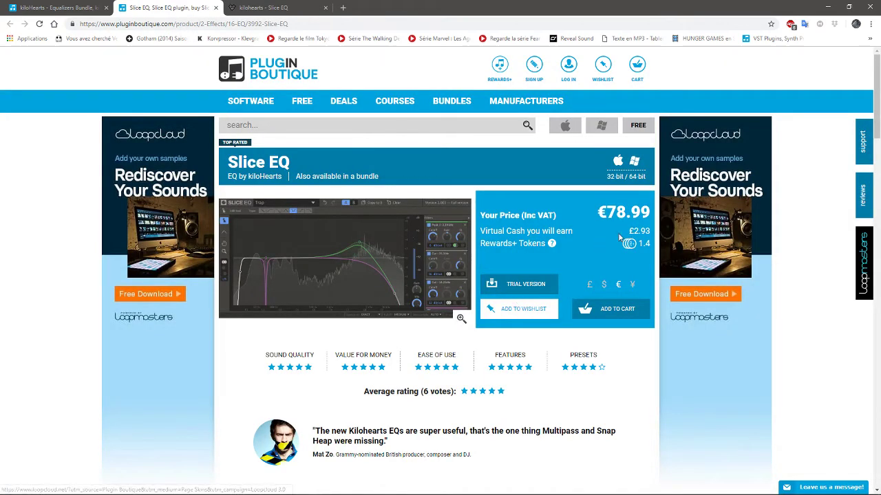
click(59, 8)
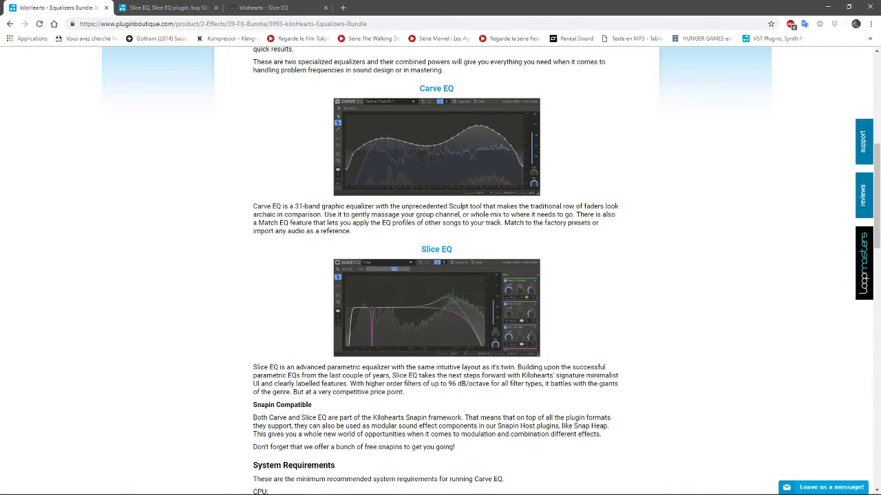
drag(877, 160, 877, 71)
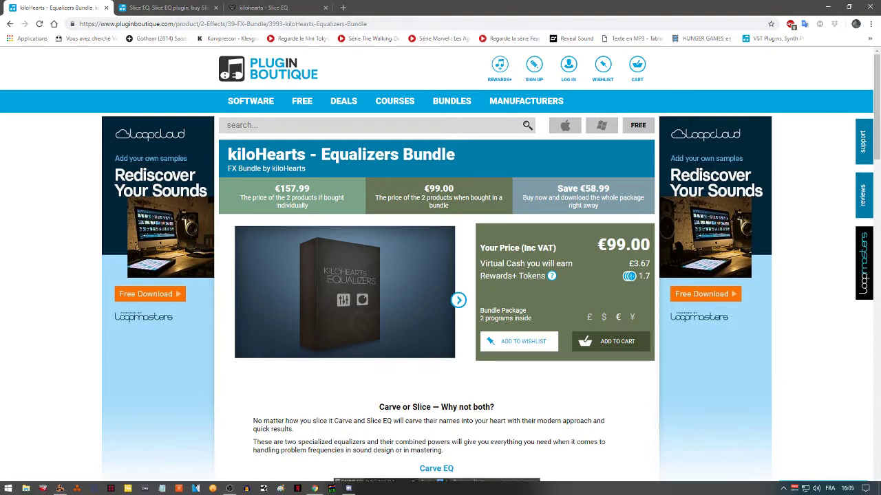
- Switch to Reason and reopen the Slice EQ plugin window from its device in the rack
mouse_move(275, 494)
click(61, 488)
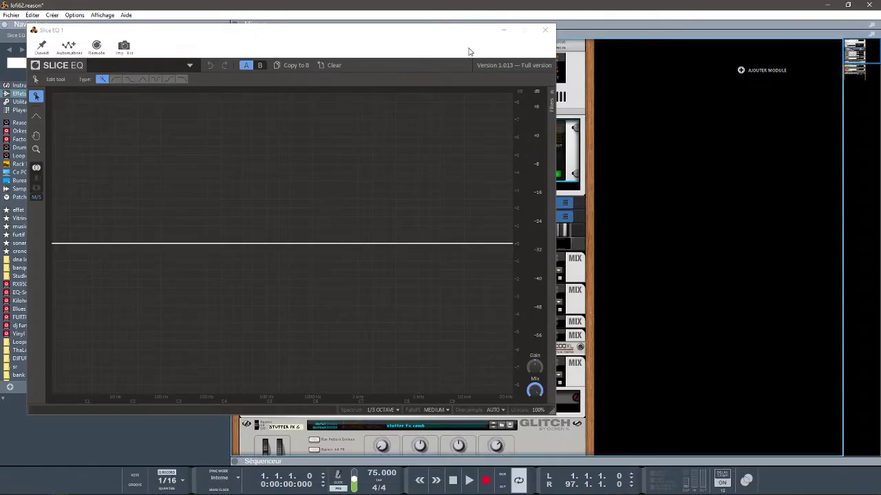
drag(437, 39, 675, 48)
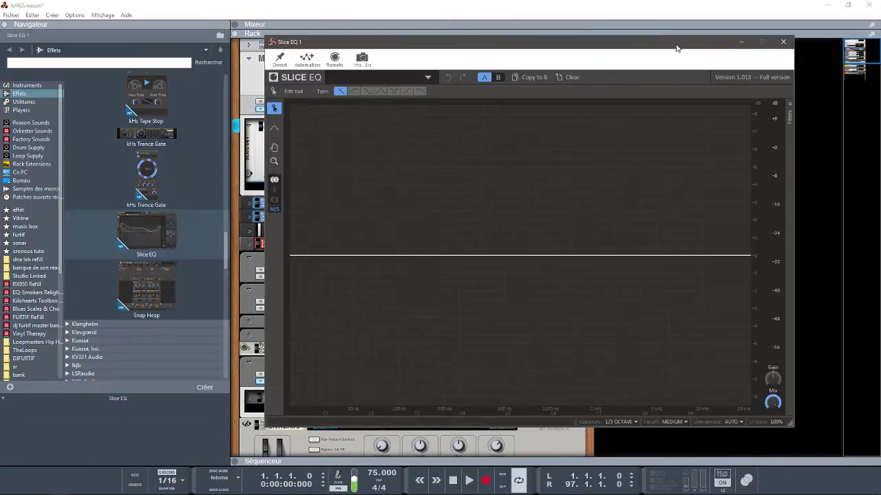
click(782, 42)
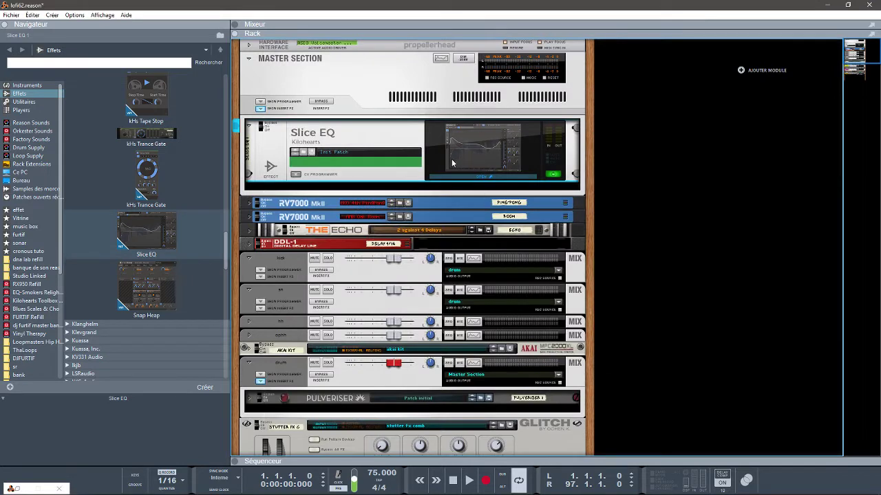
click(472, 181)
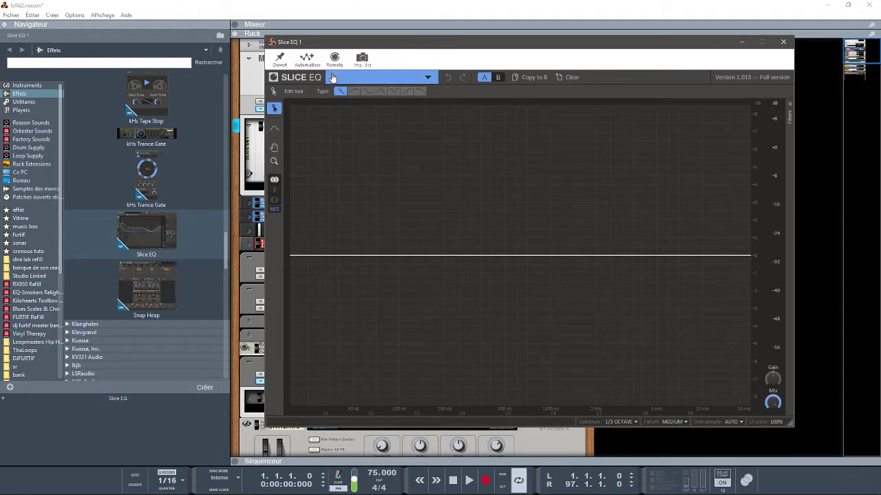
- Look through the Slice EQ factory presets and compare configurations A and B, ending on A
click(428, 79)
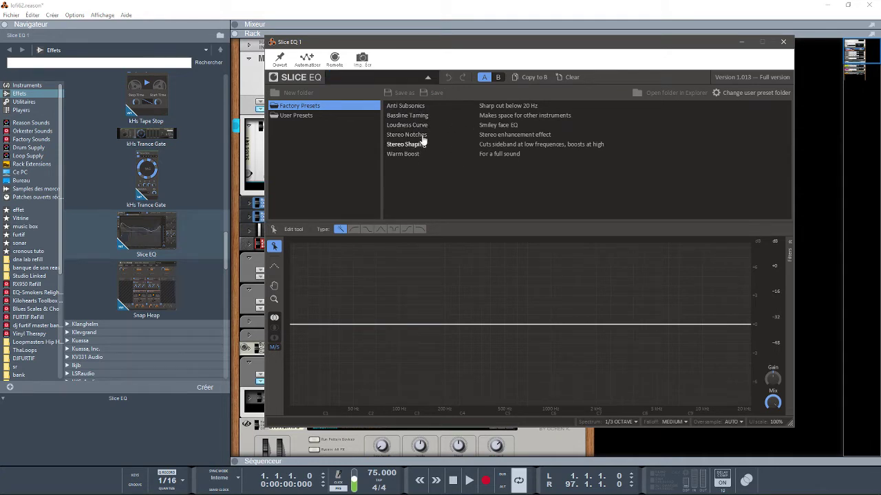
click(429, 80)
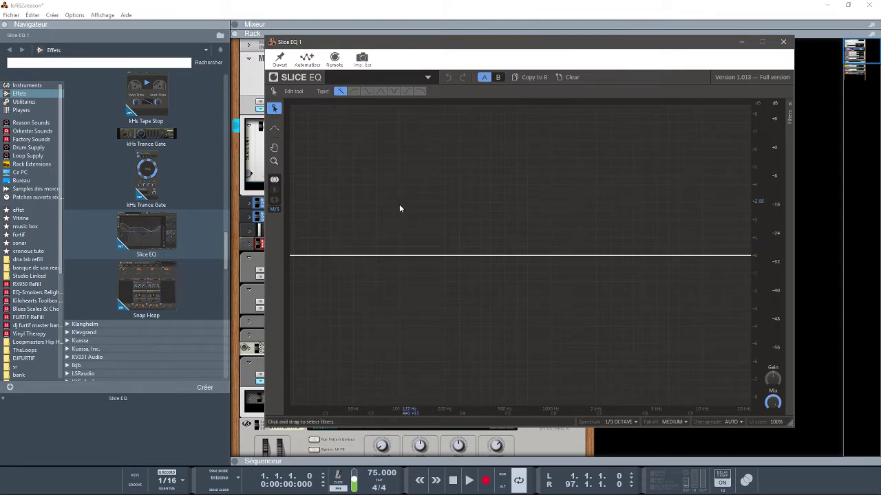
click(501, 79)
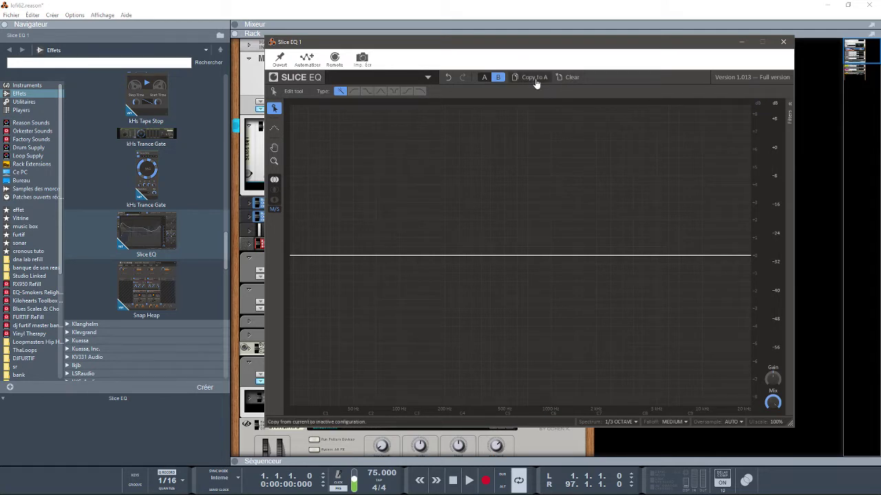
click(485, 81)
click(498, 78)
click(484, 78)
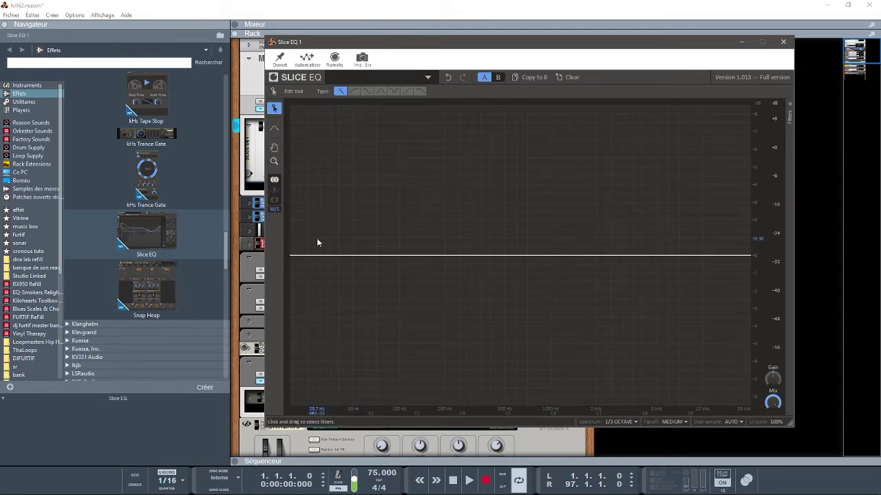
- Try the Left/Right and Mid/Side channel modes and leave Slice EQ set to Left/Right
click(273, 213)
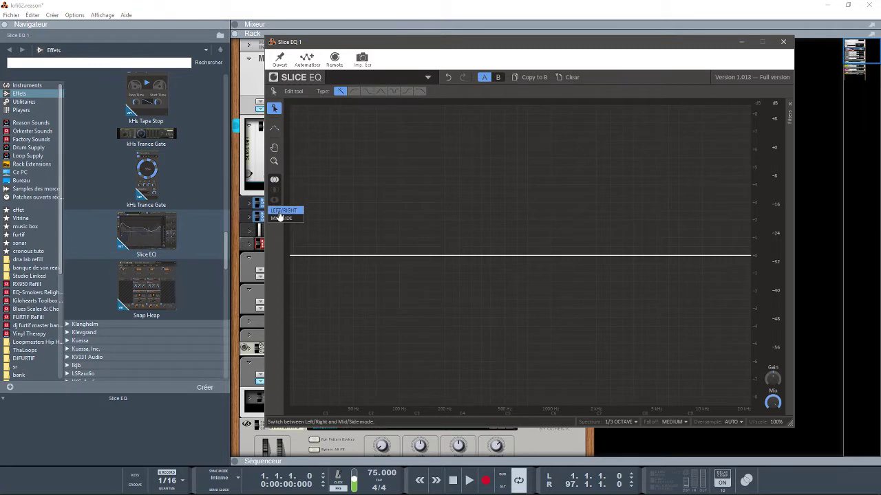
click(278, 213)
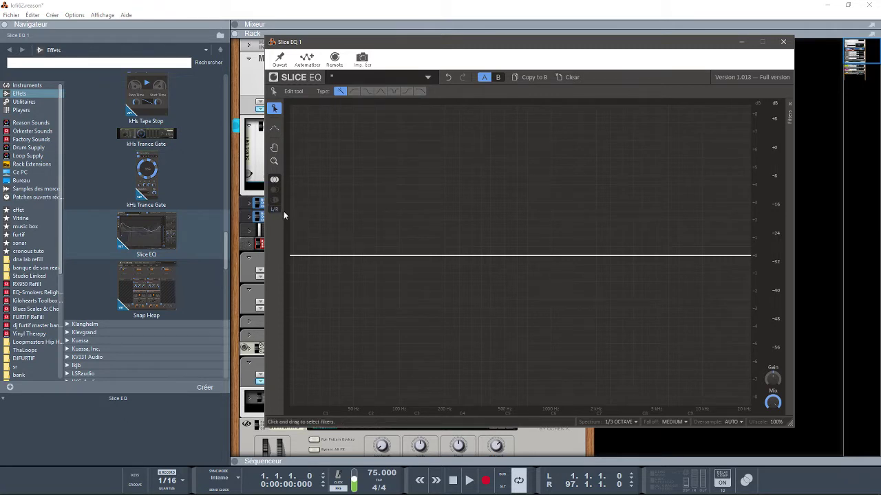
click(273, 213)
click(281, 219)
click(274, 201)
click(275, 209)
click(284, 211)
- Play the song briefly and switch the EQ editing to the left channel only
key(space)
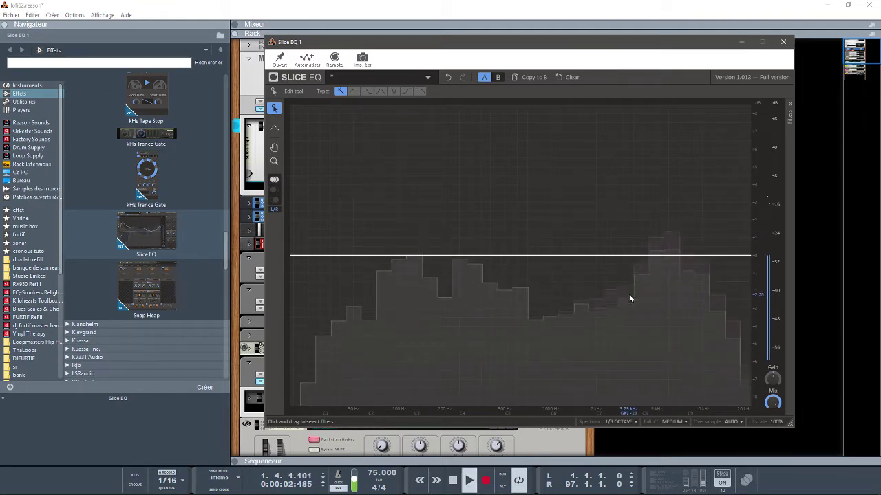
click(274, 191)
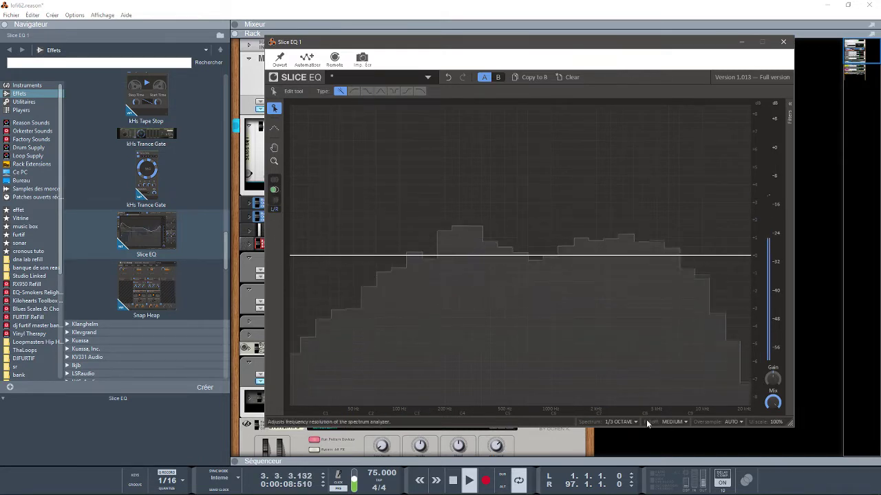
key(space)
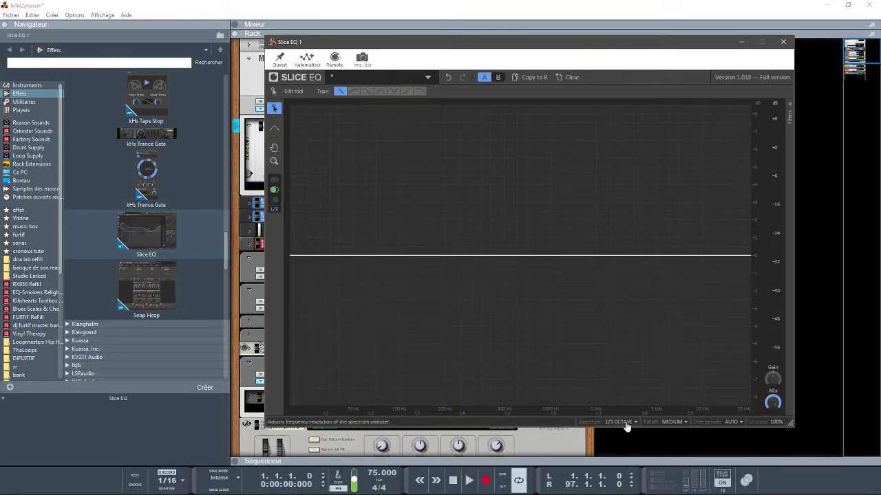
- Set the analyzer's spectrum resolution to Exact and play the song to view it
click(627, 427)
click(621, 403)
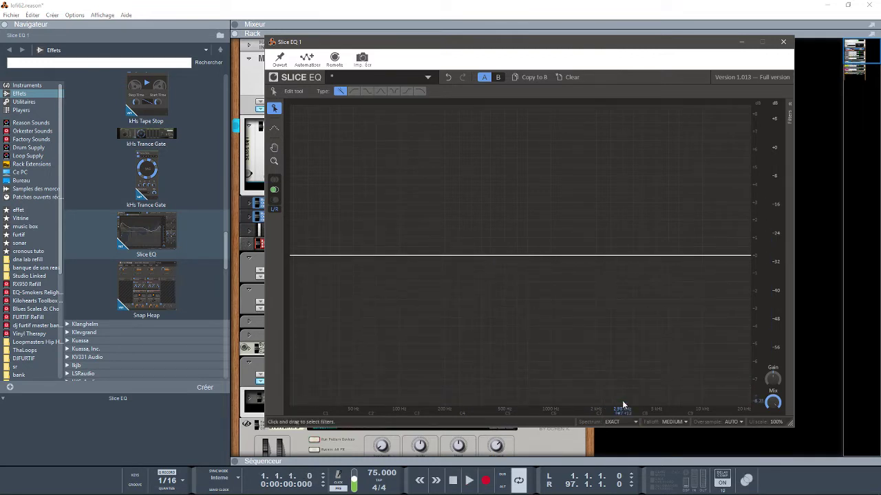
key(space)
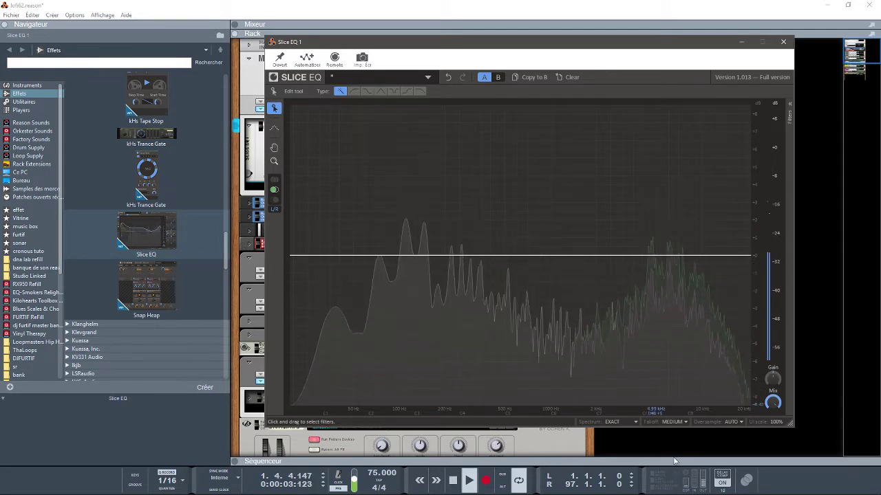
click(633, 422)
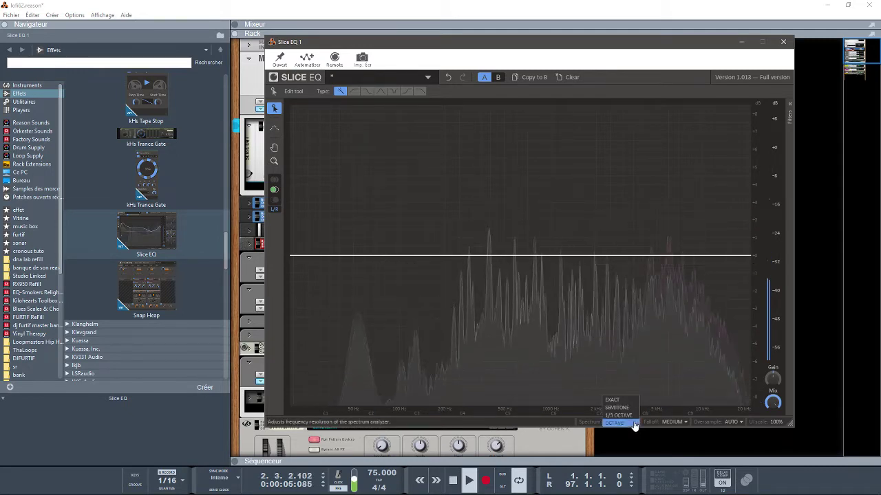
click(679, 423)
- Try the Slow falloff on the spectrum analyzer, restore Medium, and stop playback to check the oversampling options
click(679, 424)
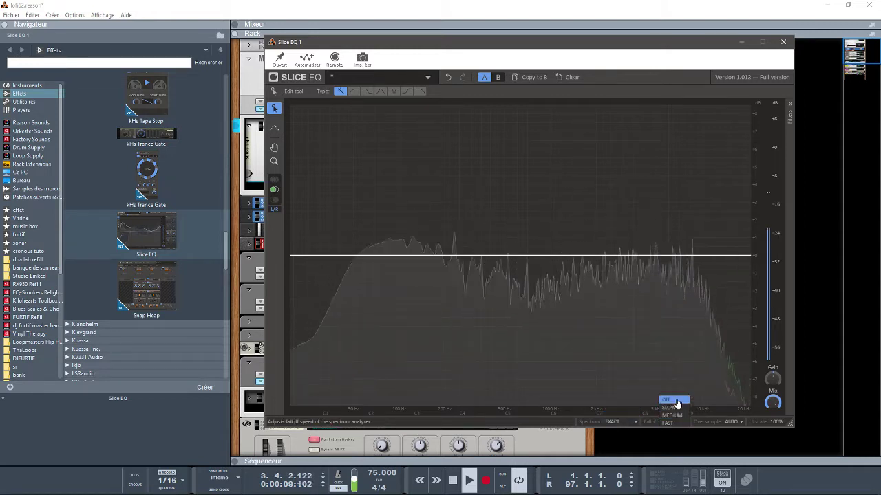
click(678, 409)
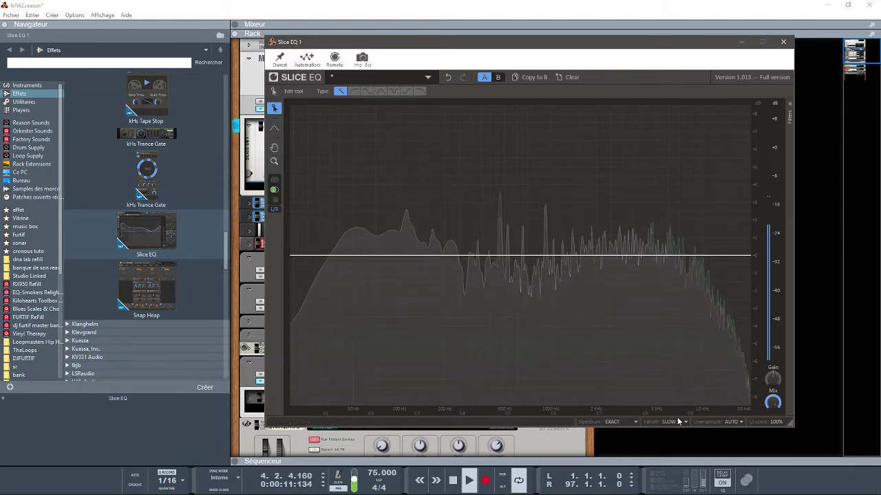
click(677, 424)
click(675, 411)
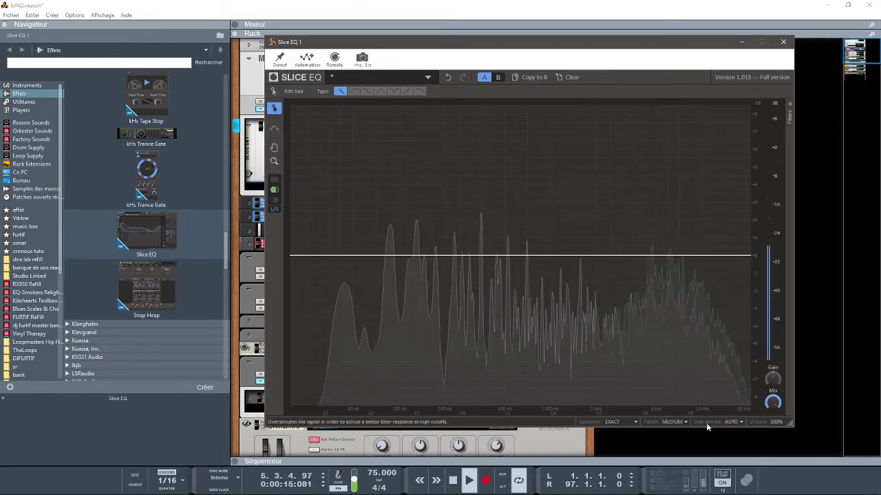
key(space)
click(733, 422)
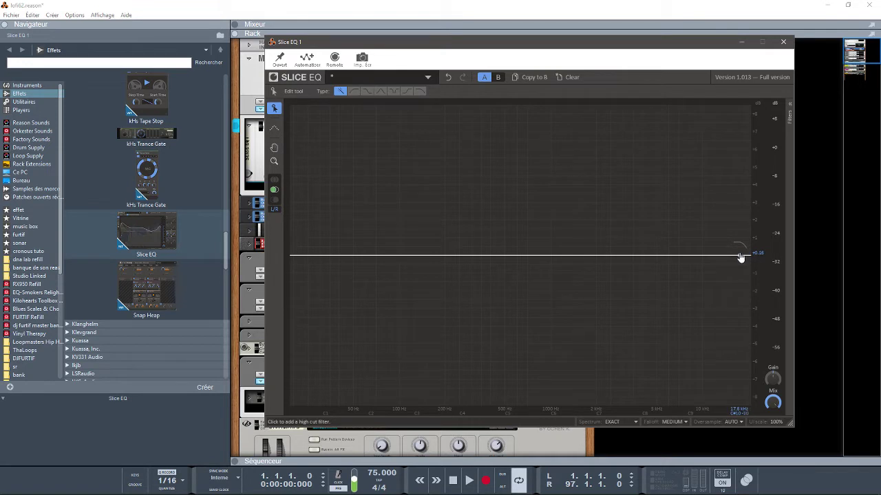
- Try a notch filter at about 600 Hz on the left channel and clear the EQ curve
click(353, 93)
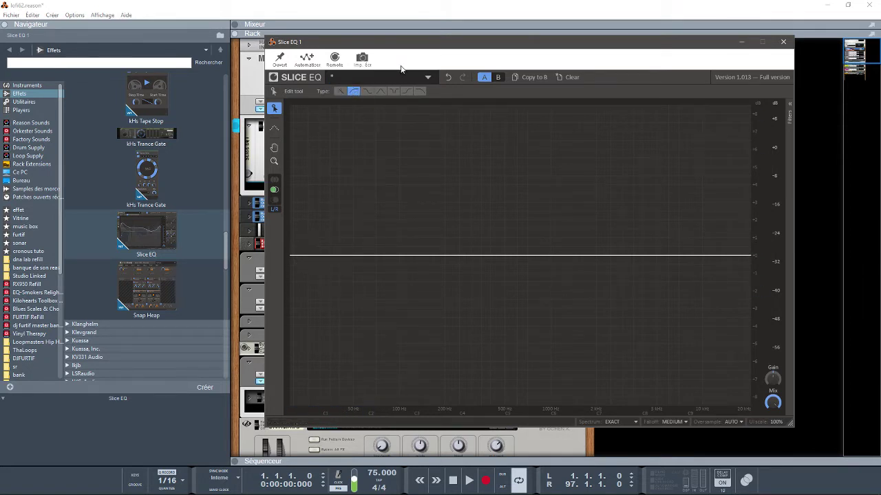
click(396, 92)
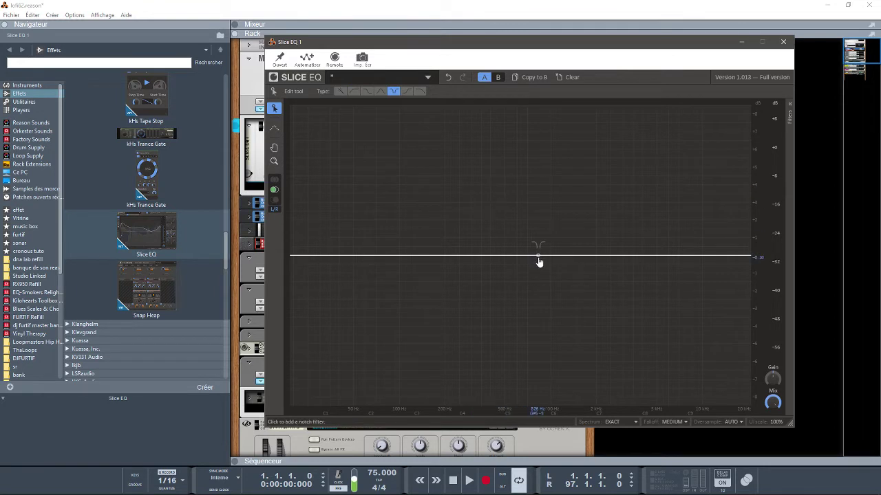
drag(539, 262, 519, 157)
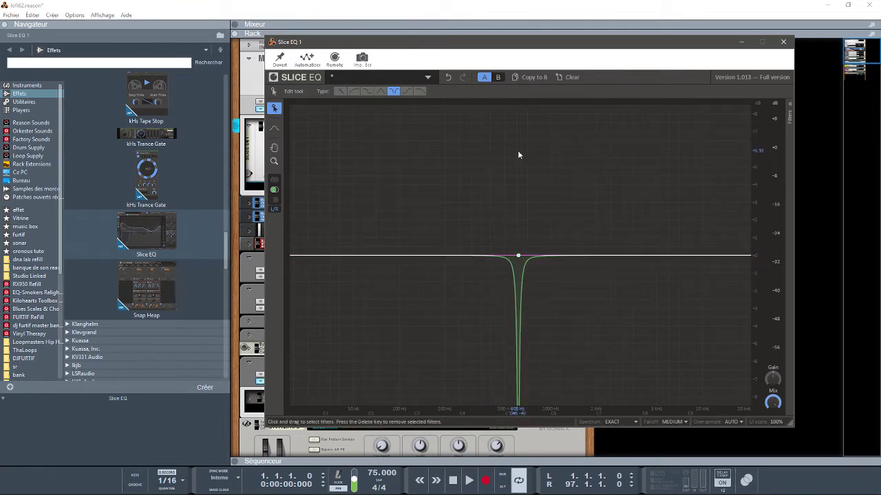
click(572, 77)
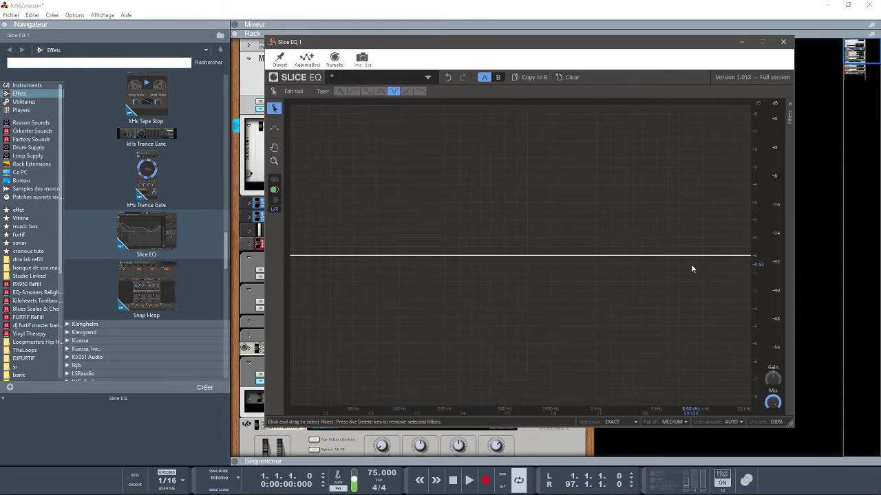
- Activate the Reference tool and preview its factory and user reference profiles, including the Hip Hop ones, without choosing one
click(274, 129)
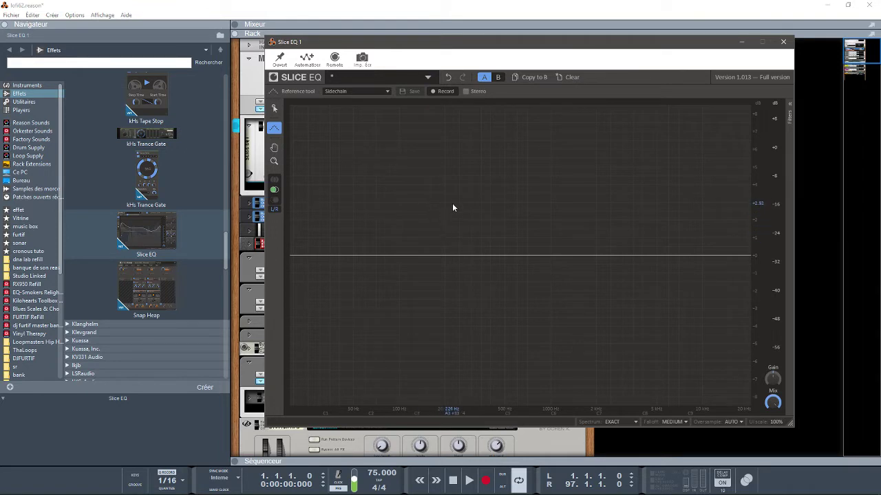
click(363, 95)
mouse_move(382, 124)
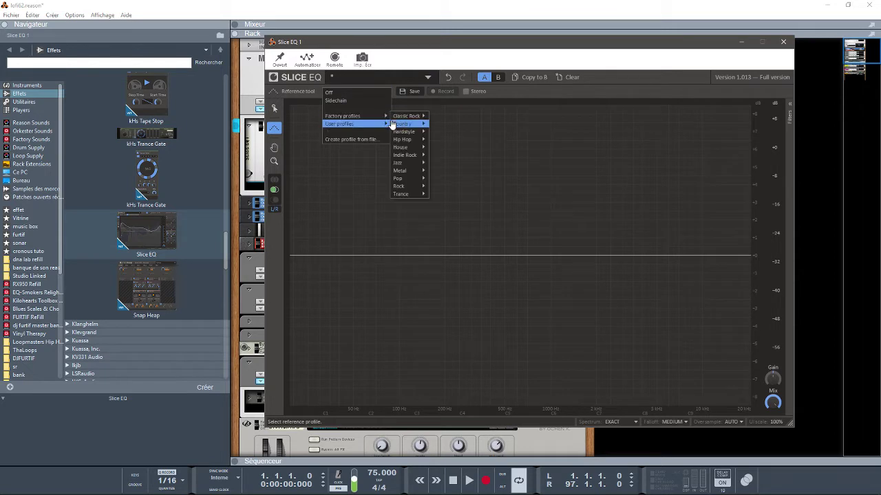
mouse_move(413, 142)
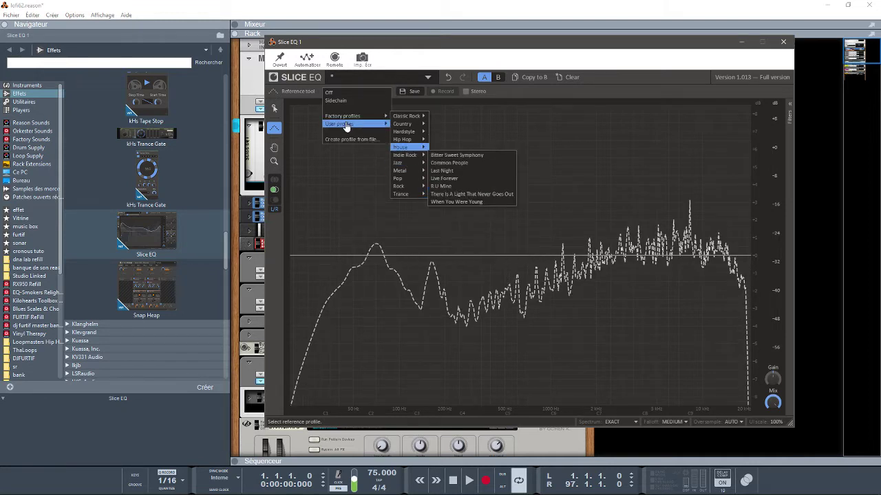
mouse_move(351, 115)
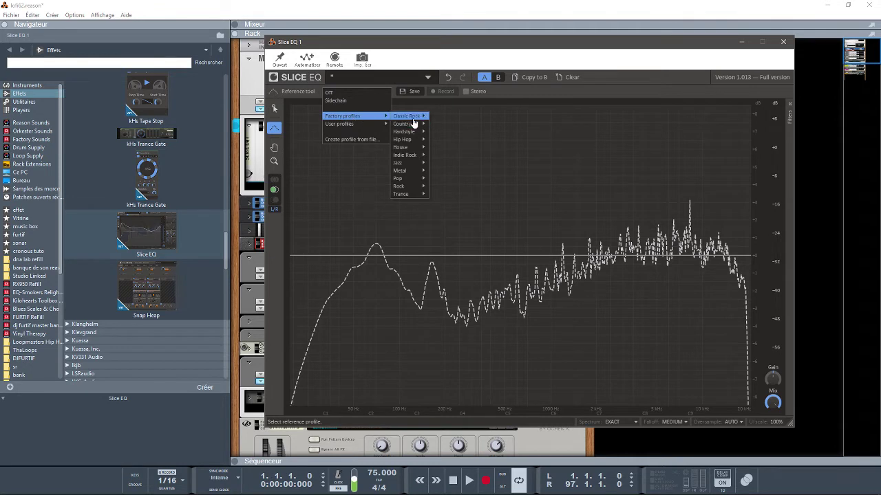
mouse_move(402, 187)
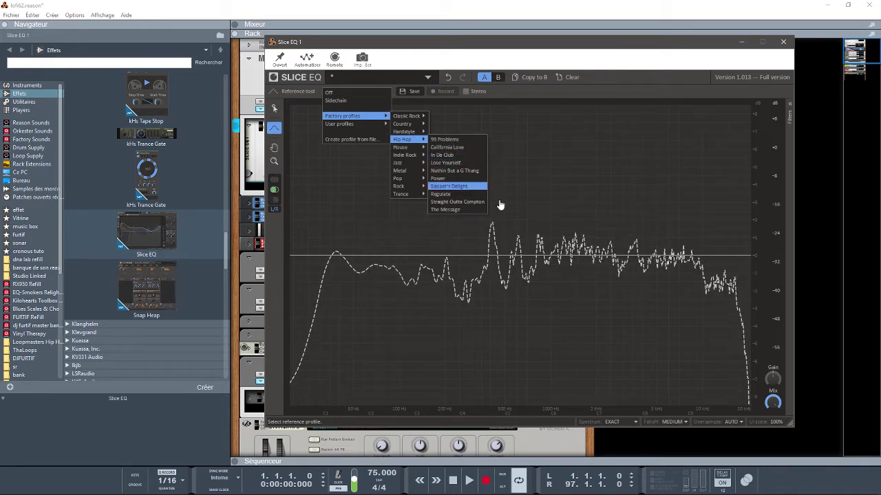
click(346, 237)
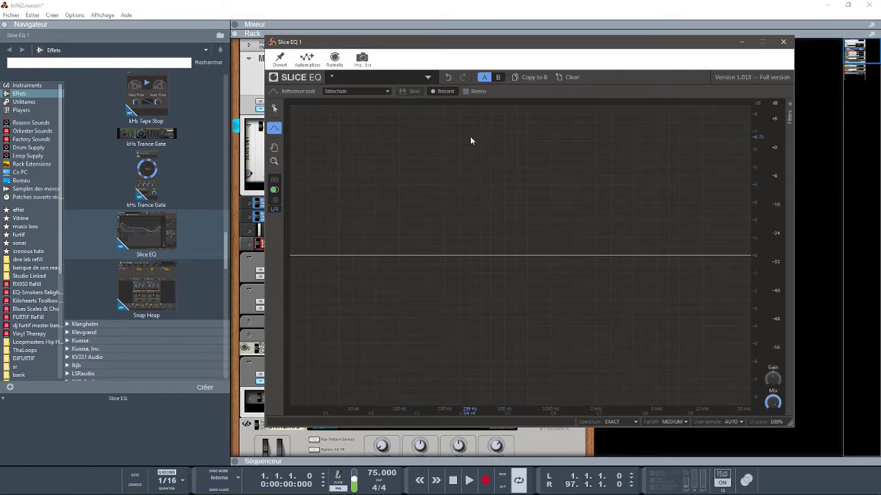
- Browse the Hip Hop reference profiles again, including 99 Problems, and set the reference profile to Off
click(365, 95)
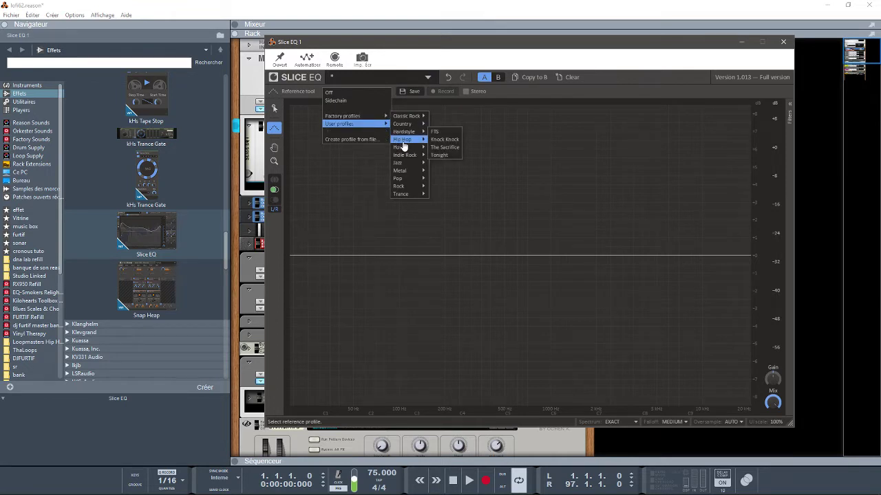
mouse_move(405, 147)
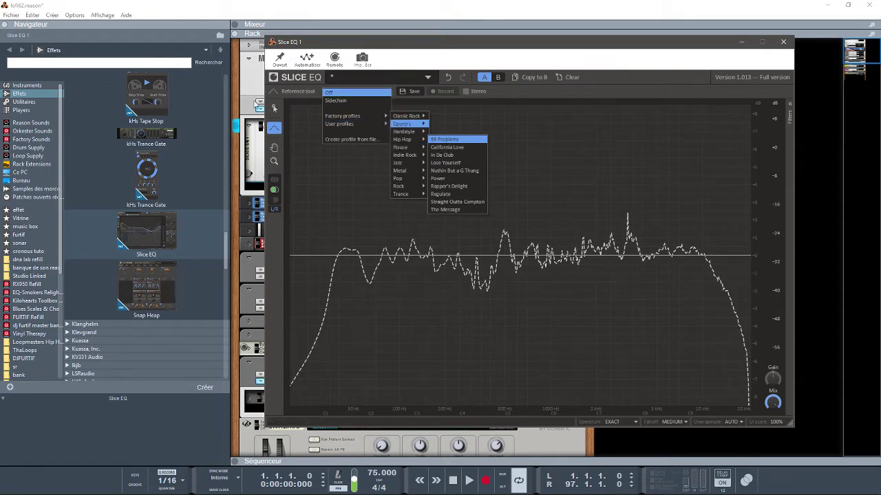
click(329, 93)
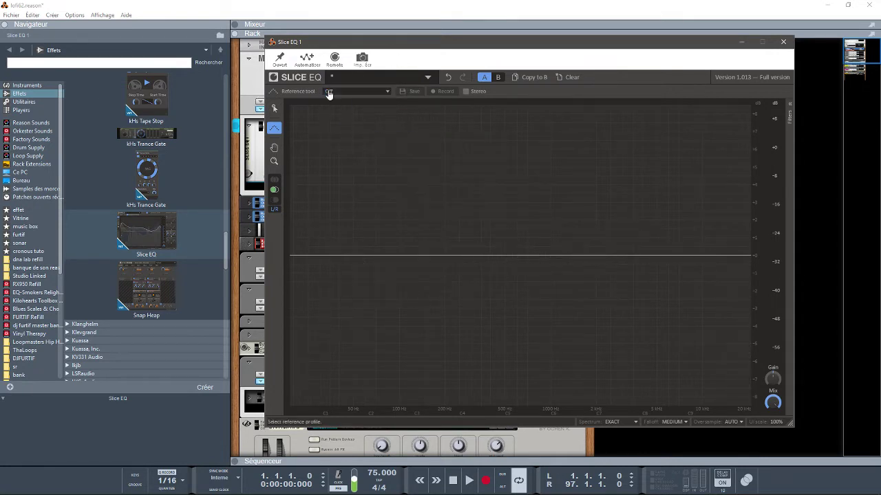
- Try the Pan view and Zoom view tools on the EQ graph and its gain scale, ending at a range of about ±30 dB
click(274, 149)
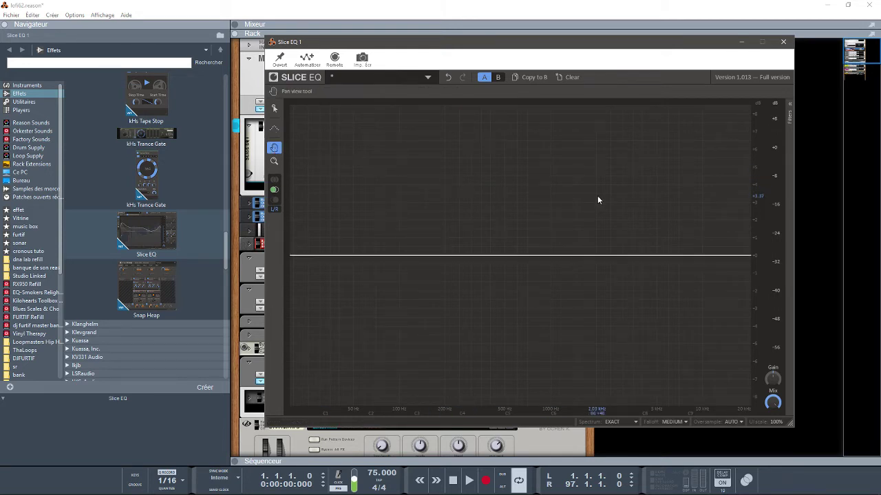
drag(587, 214, 558, 230)
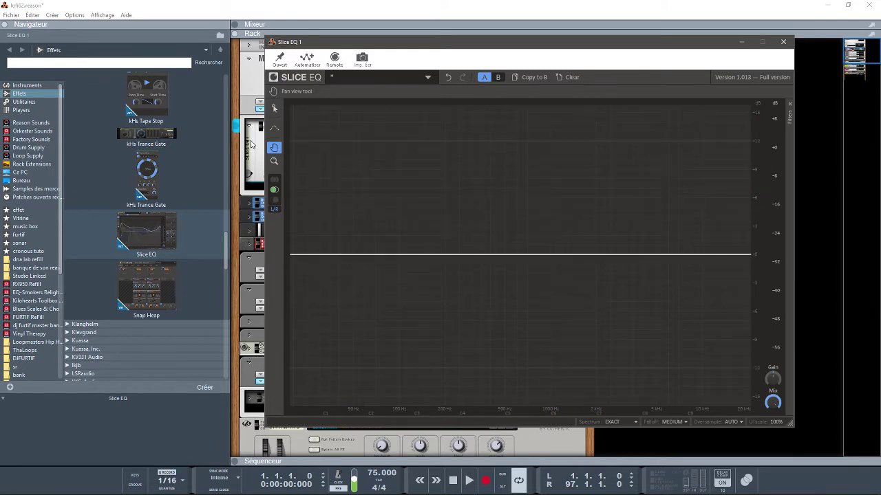
click(274, 162)
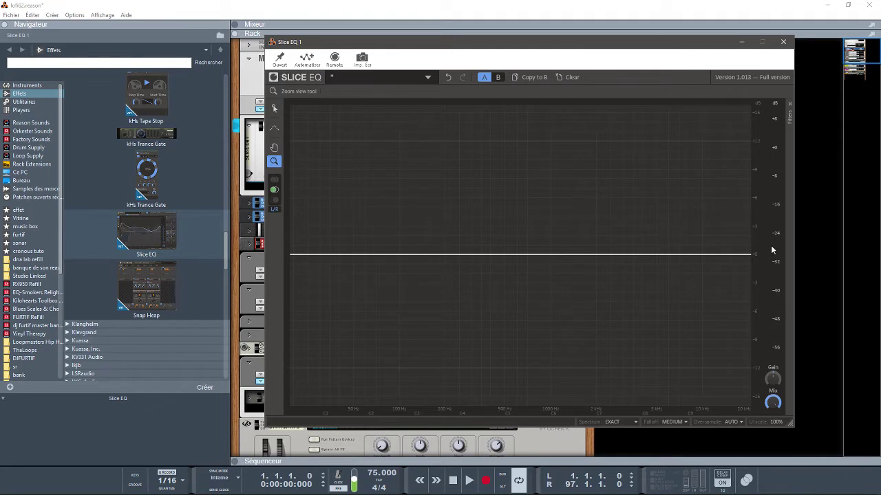
mouse_move(758, 247)
mouse_down()
mouse_move(757, 202)
mouse_move(757, 279)
mouse_move(756, 259)
mouse_up()
scroll(693, 277, up, 5)
scroll(712, 237, down, 3)
drag(712, 237, 341, 404)
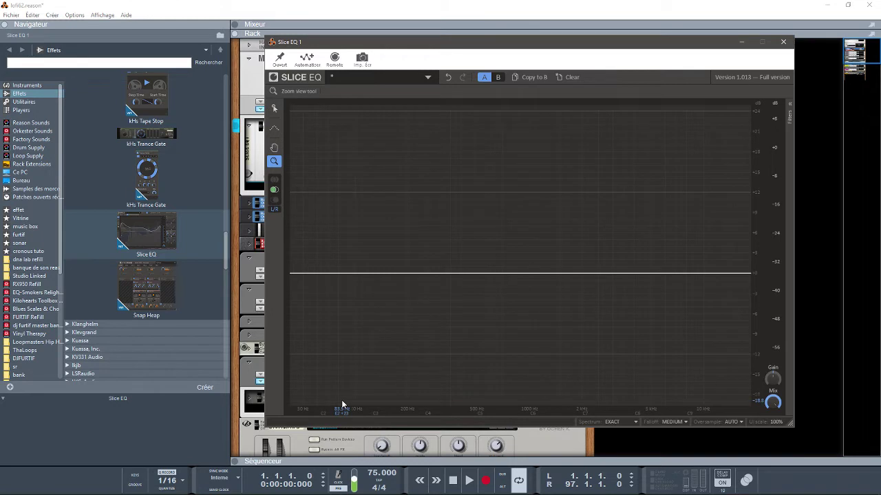
drag(741, 270, 736, 291)
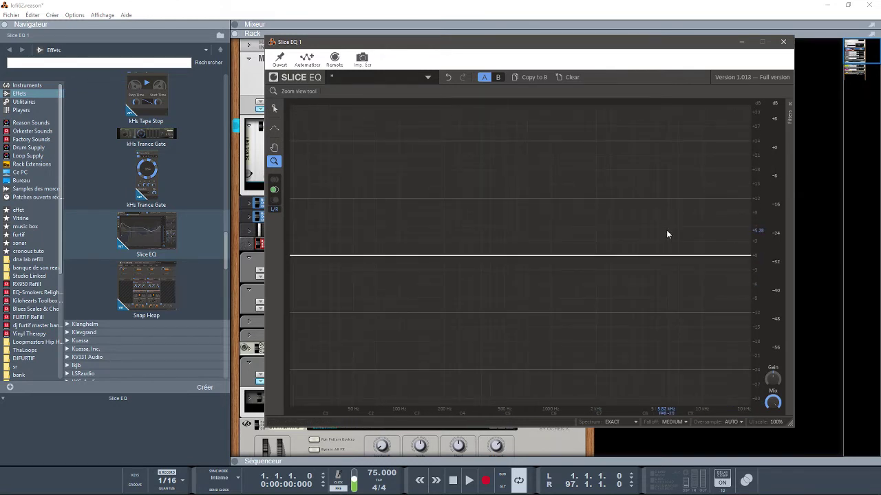
- Expand the filter list and use the Edit tool to add a resonant low cut on the left channel at about 32 Hz, auditioning it briefly
click(790, 107)
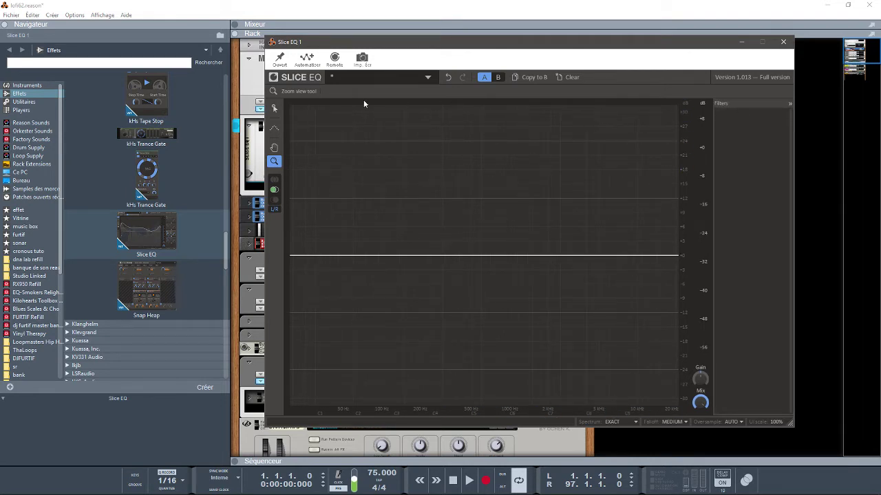
click(275, 108)
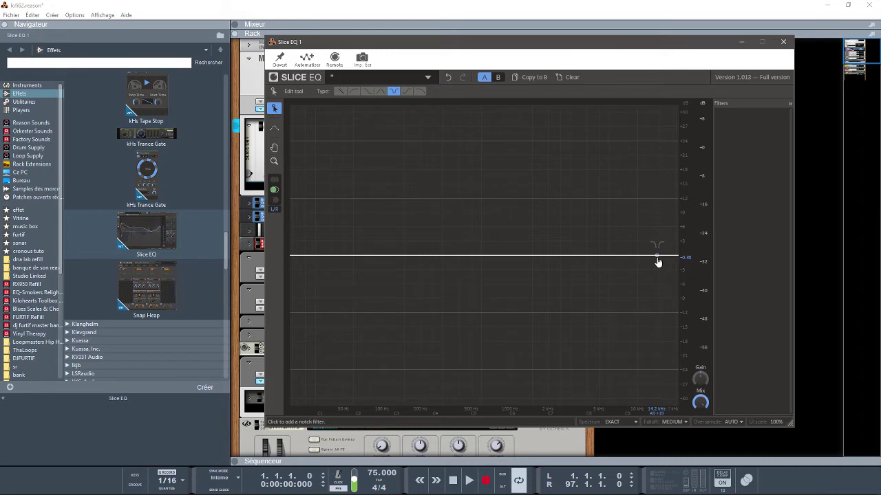
key(space)
click(353, 92)
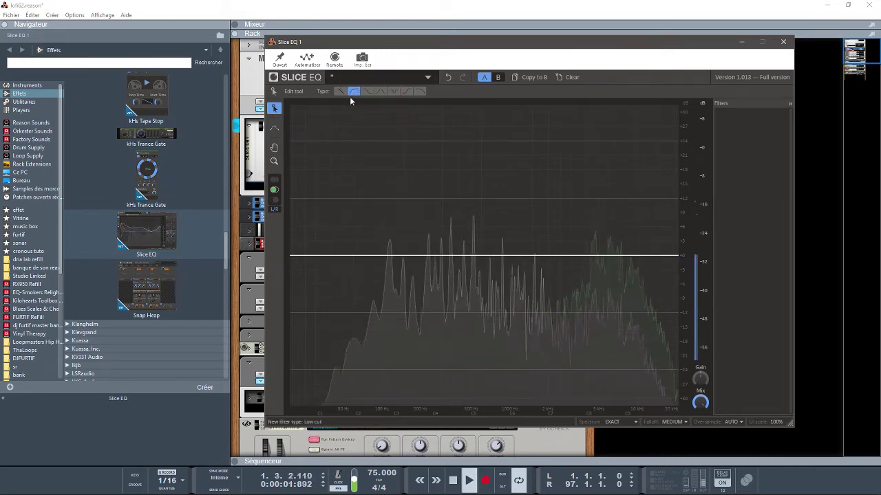
click(303, 260)
drag(331, 272, 301, 280)
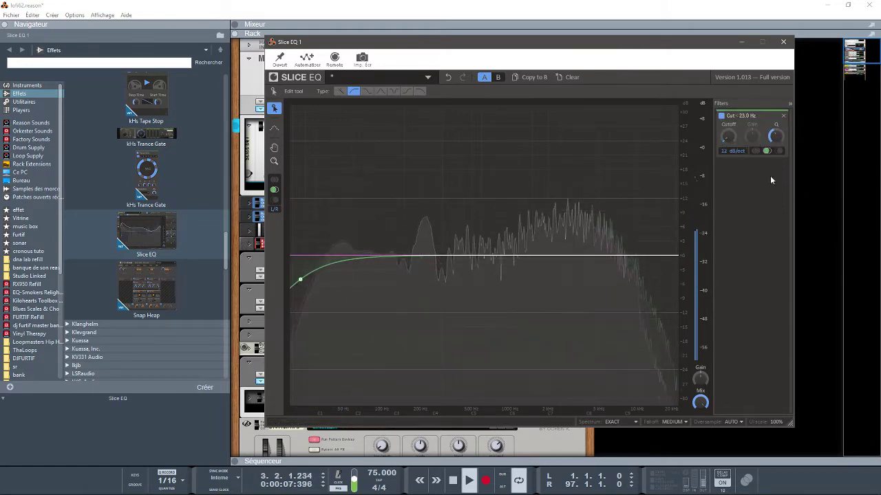
key(space)
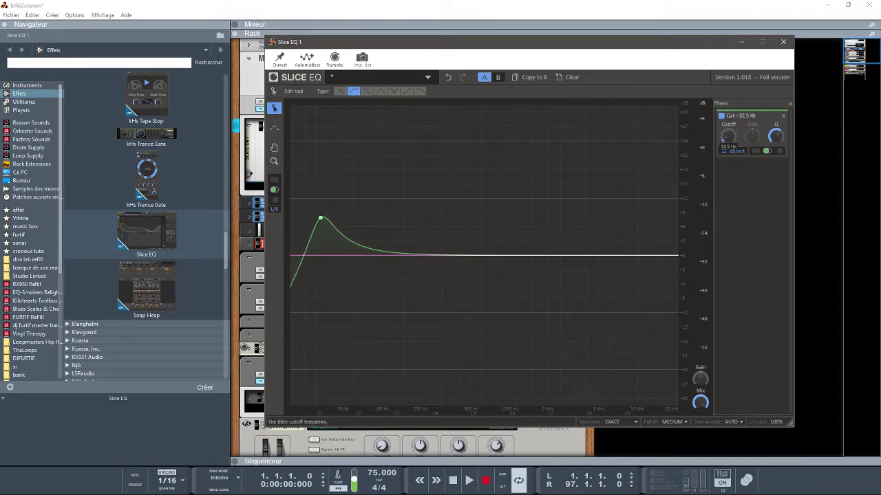
drag(346, 218, 318, 218)
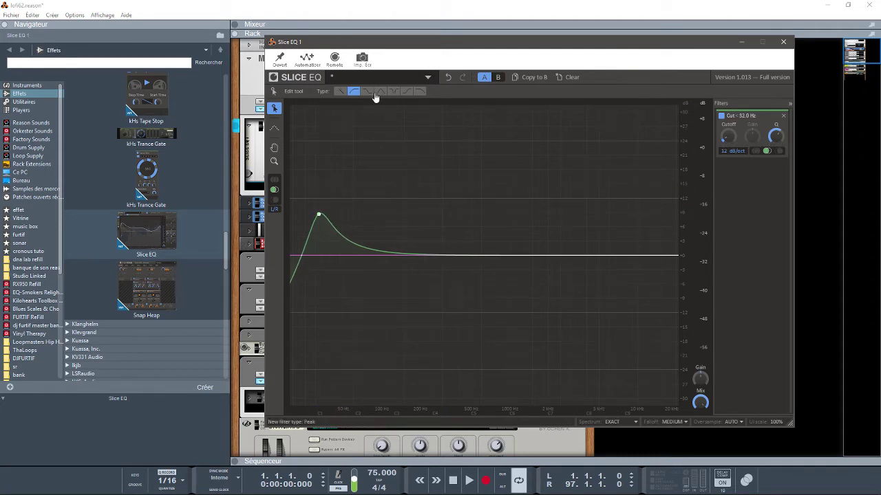
- Add a boosted low shelf at 110 Hz on the left channel and a cutting low shelf at about 370 Hz on the right
click(414, 258)
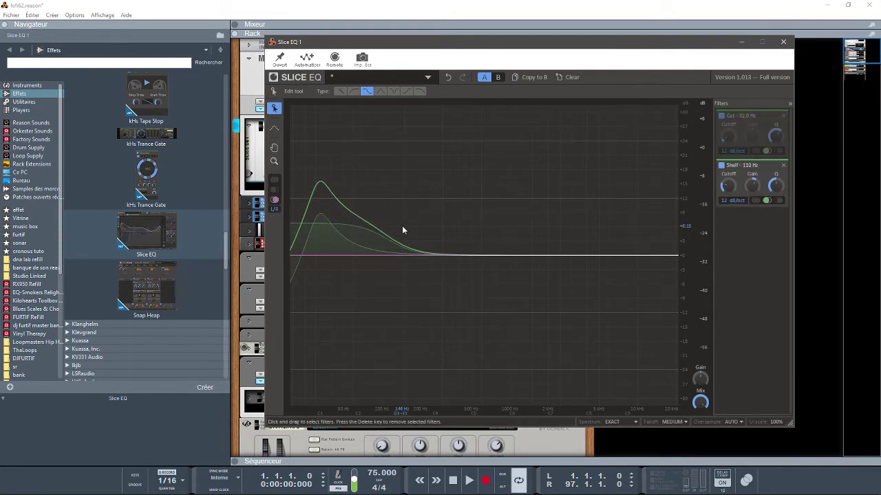
click(449, 258)
drag(450, 259, 458, 303)
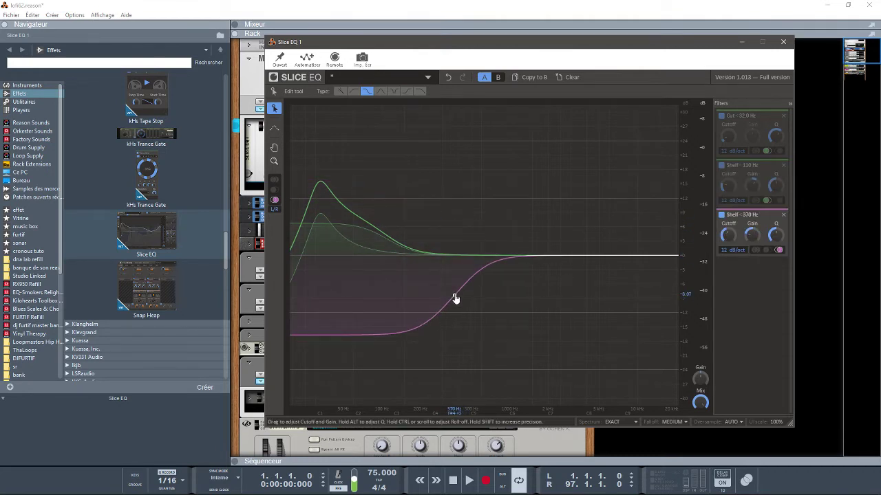
- While the song plays, move the right-channel shelf to 77.9 Hz and bring its gain to nearly 0 dB
key(space)
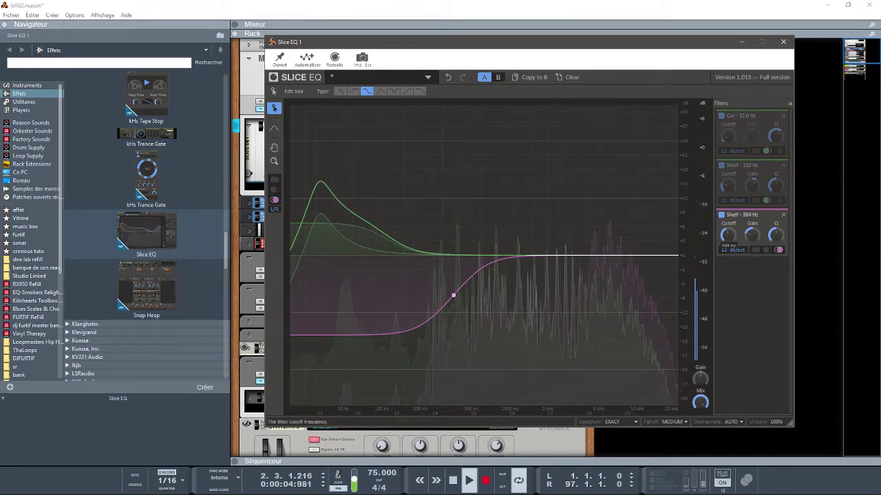
drag(368, 295, 368, 242)
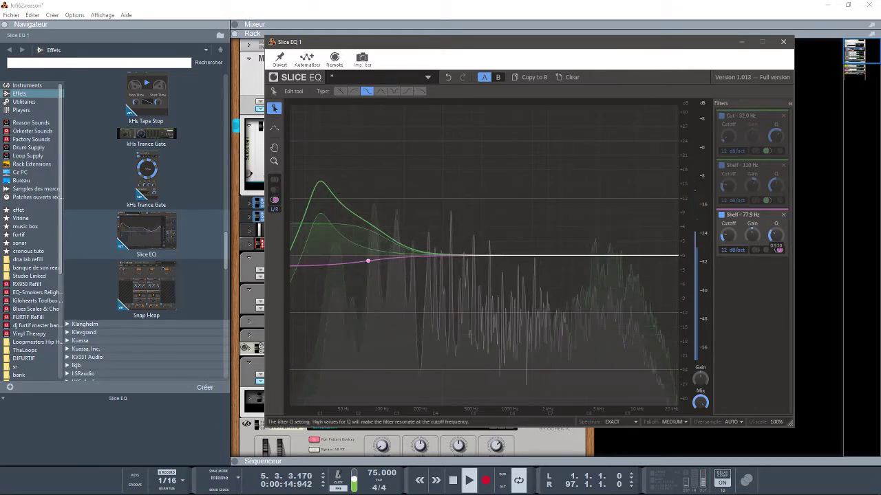
drag(752, 236, 752, 228)
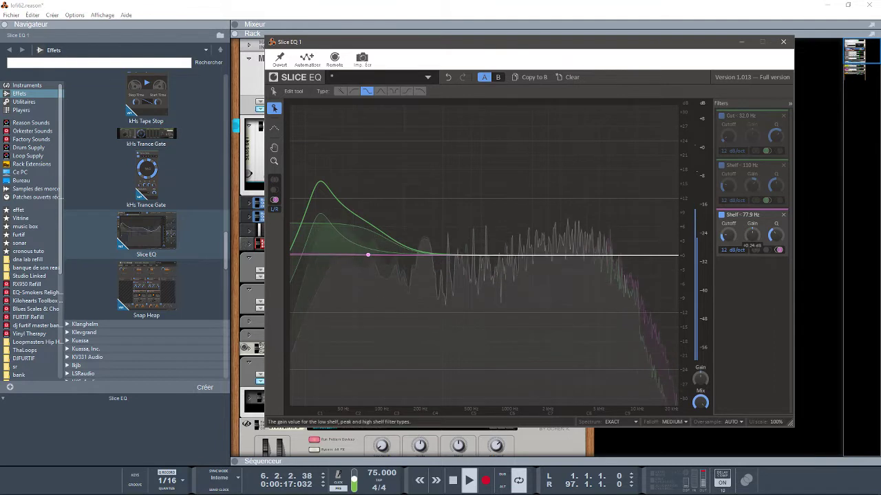
- Clear the EQ for M/S mode and, with the song playing, add a low cut at 21.7 Hz on both channels
click(566, 78)
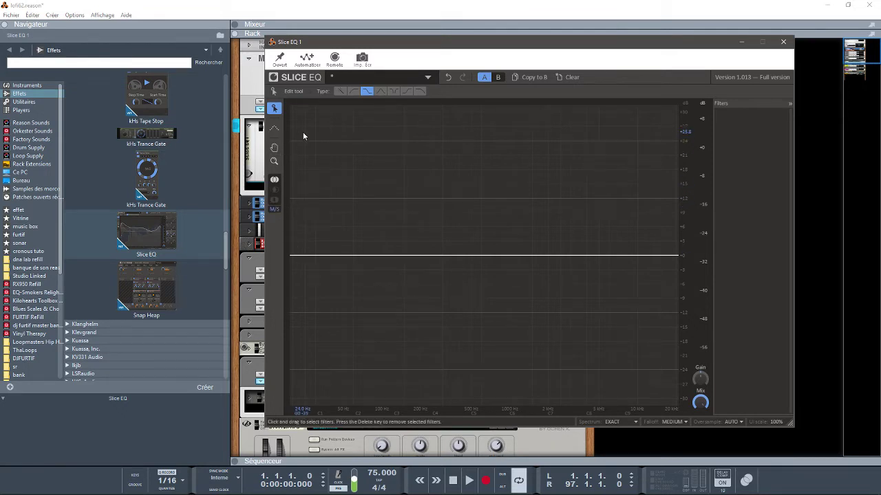
key(space)
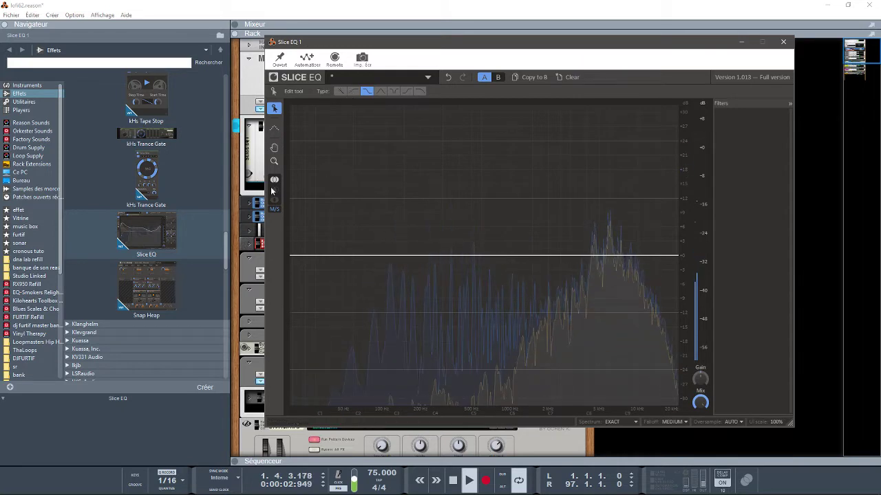
click(354, 90)
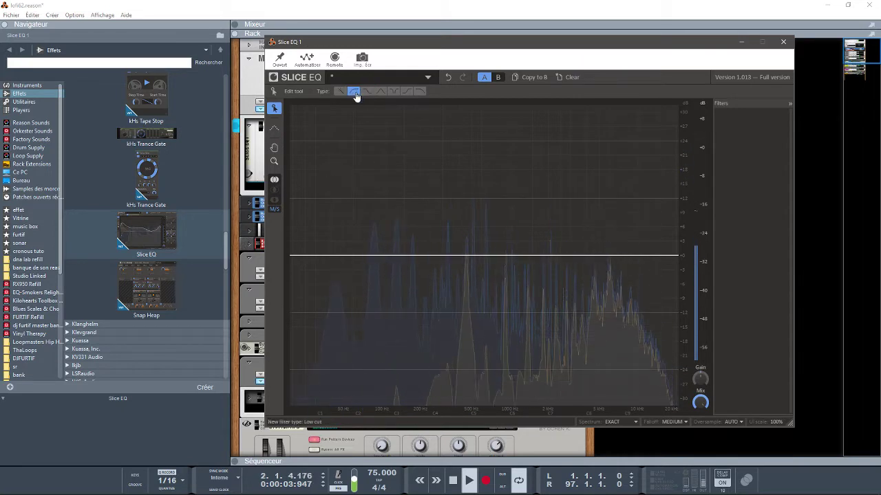
click(300, 259)
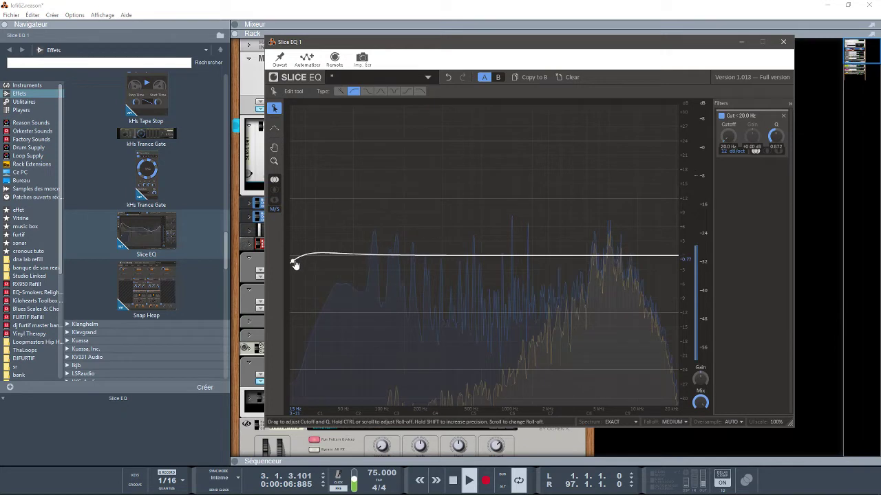
- Add a low shelf at 56.6 Hz with a boost of about 6 dB
click(366, 91)
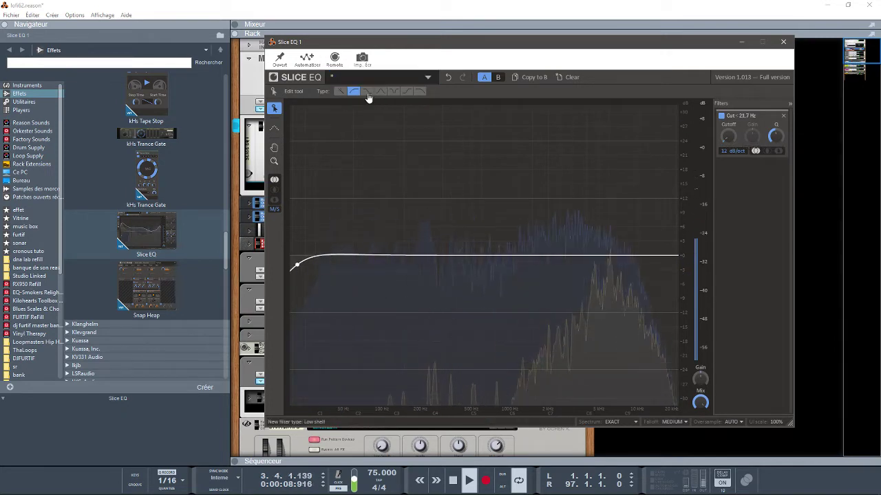
drag(351, 263, 350, 237)
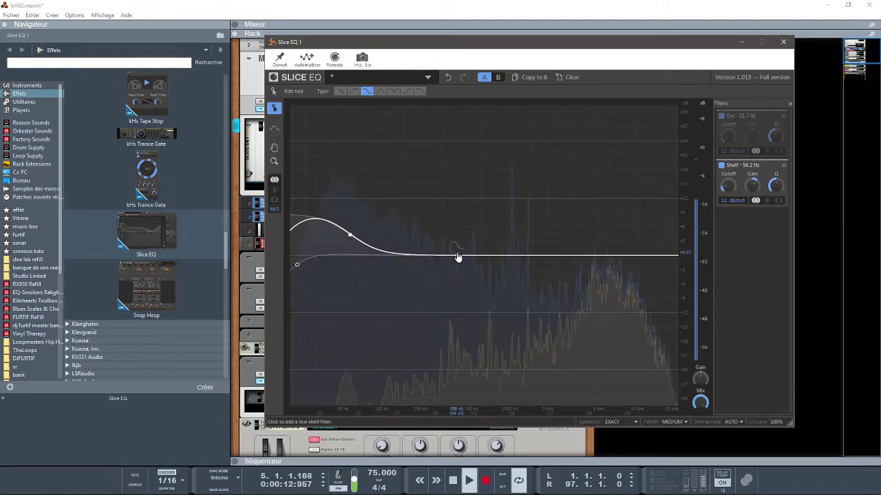
drag(349, 238, 351, 240)
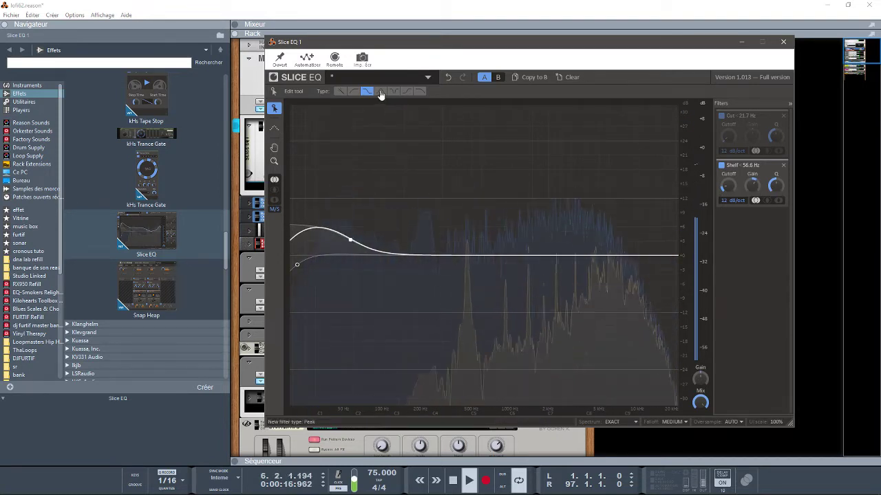
- Add a peak cut at 556 Hz and a peak boost at 2.27 kHz, plus high cuts at 18.1 kHz and 12.6 kHz
drag(457, 262, 489, 300)
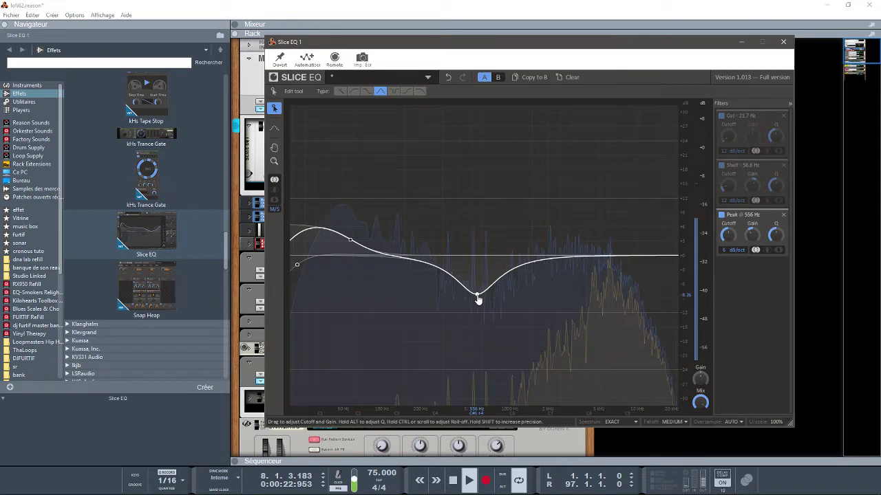
drag(574, 257, 556, 222)
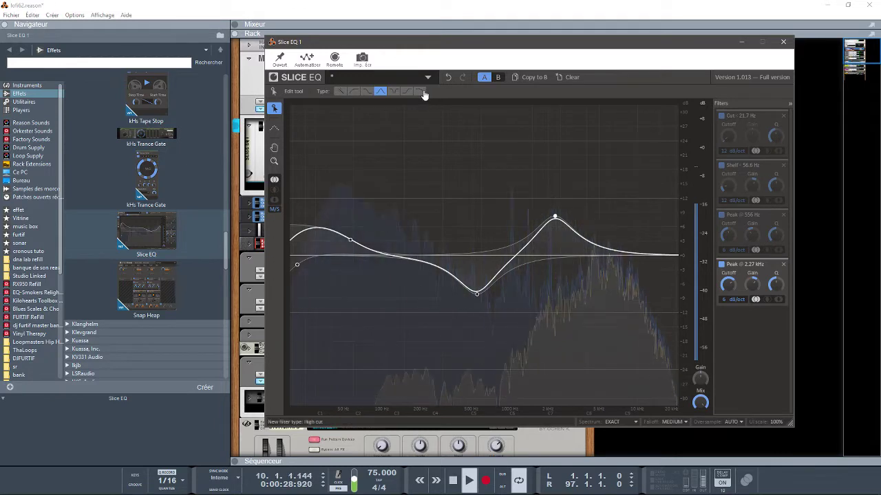
click(671, 262)
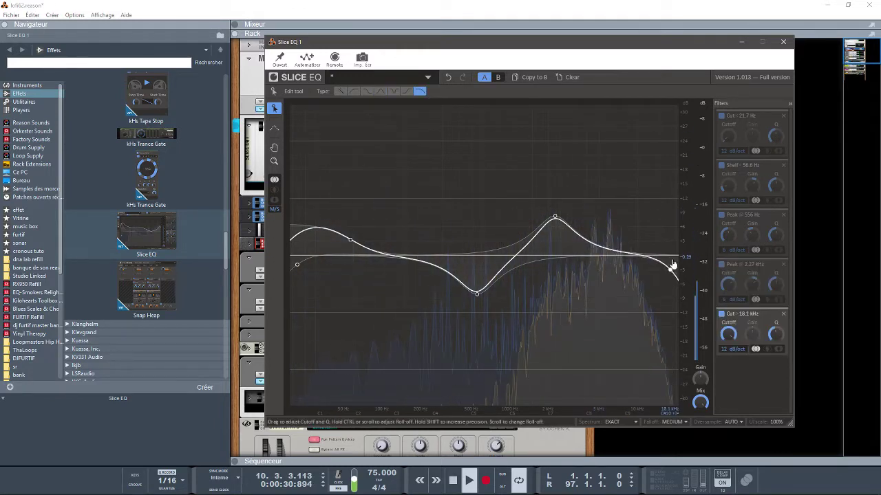
drag(634, 270, 650, 225)
- Move the cutting peak to 299 Hz and the boosting peak to 1.40 kHz with more gain, by way of 820 Hz
drag(555, 220, 498, 228)
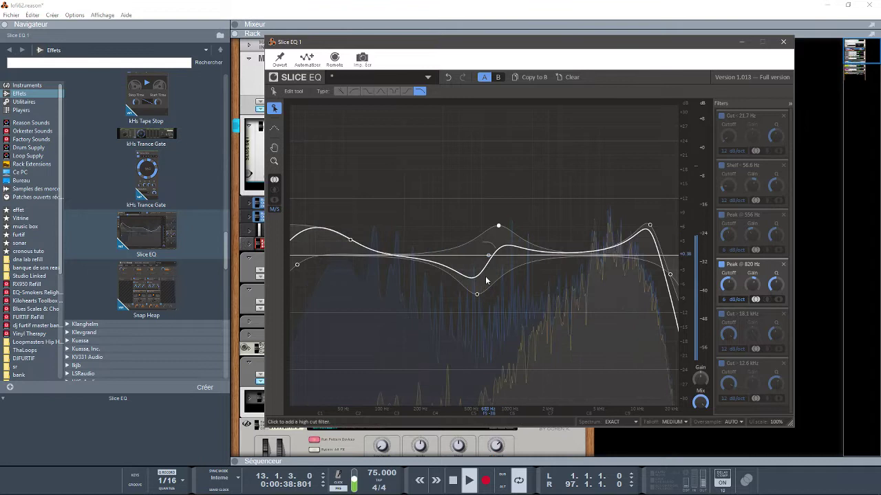
drag(476, 296, 442, 304)
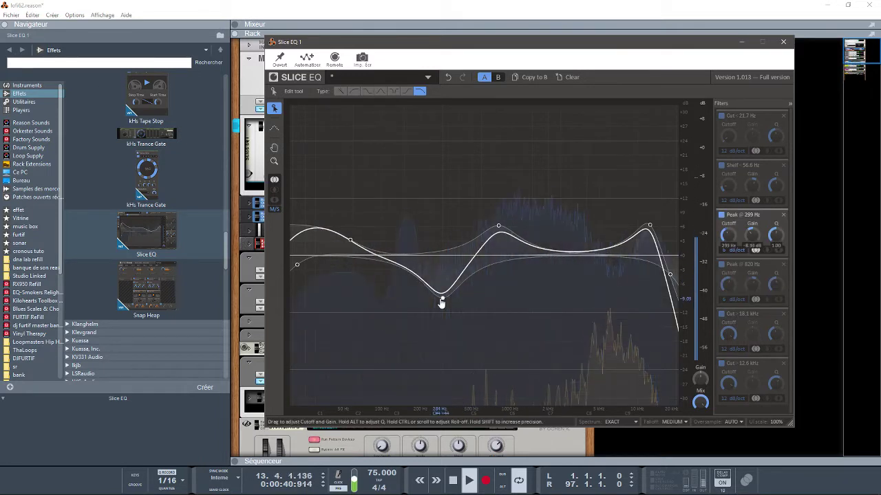
drag(499, 226, 527, 208)
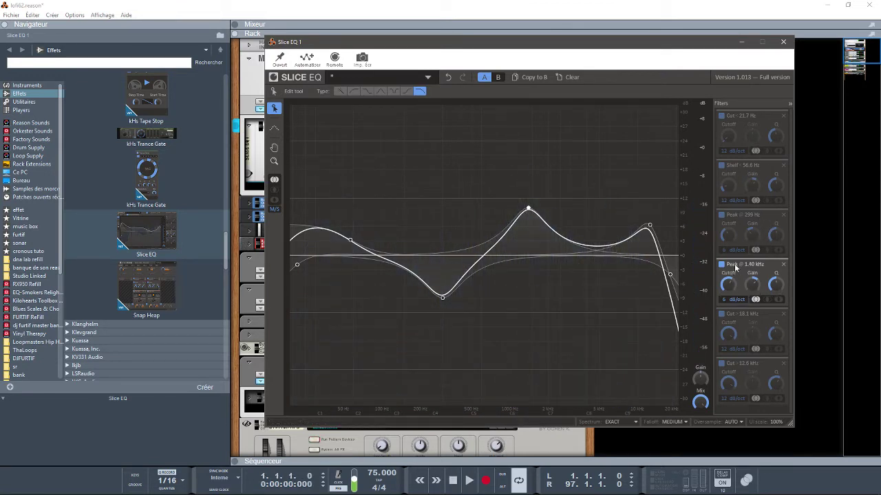
- Set the 299 Hz peak filter's cutoff to 144 Hz and its gain to about -15 dB from the filter list
click(744, 218)
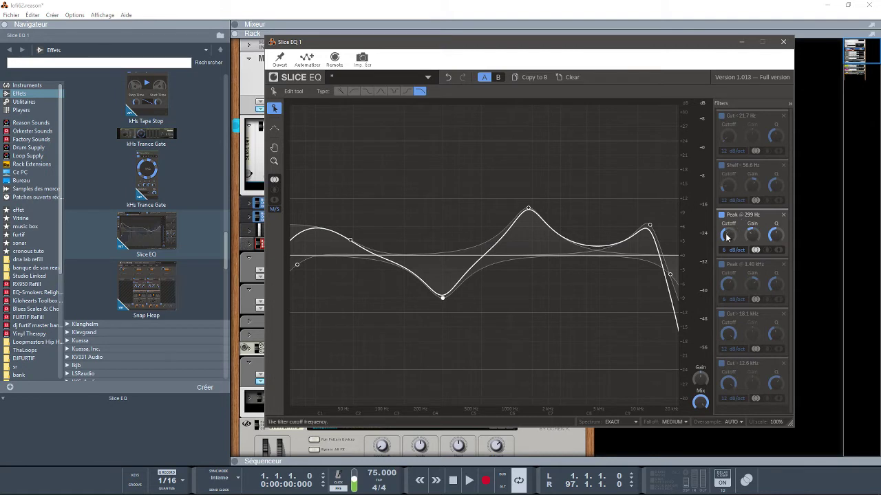
drag(728, 235, 728, 242)
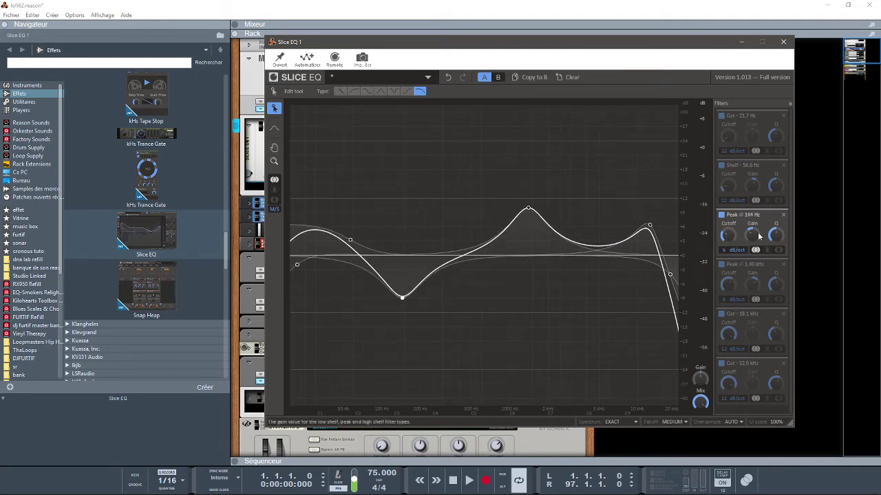
drag(753, 234, 752, 245)
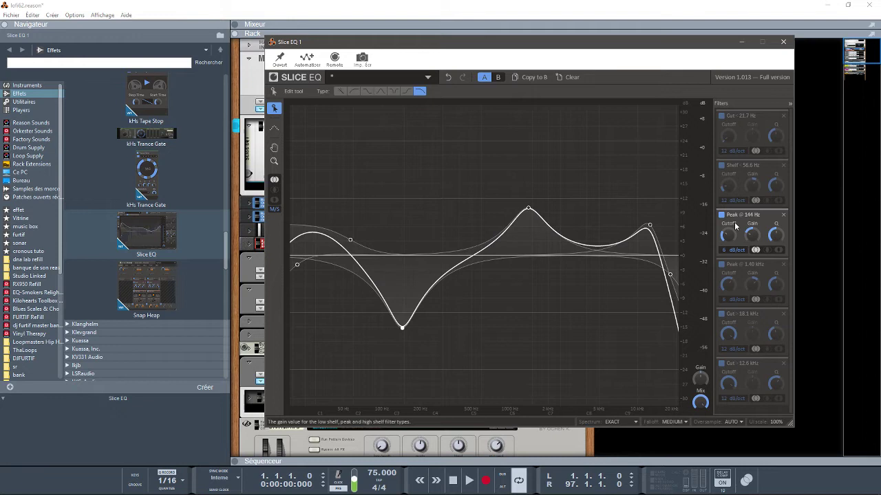
- Play the track and, editing the side channel only, pull the 144 Hz peak to 123 Hz at about -30 dB
key(space)
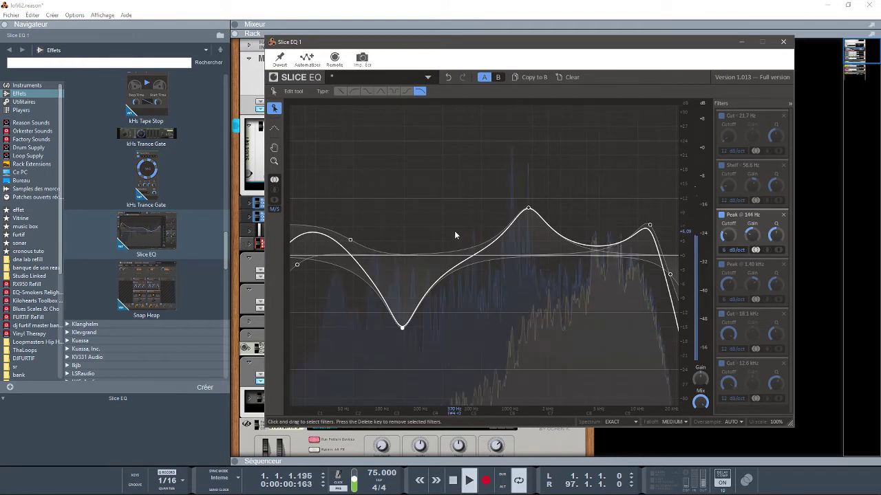
click(276, 197)
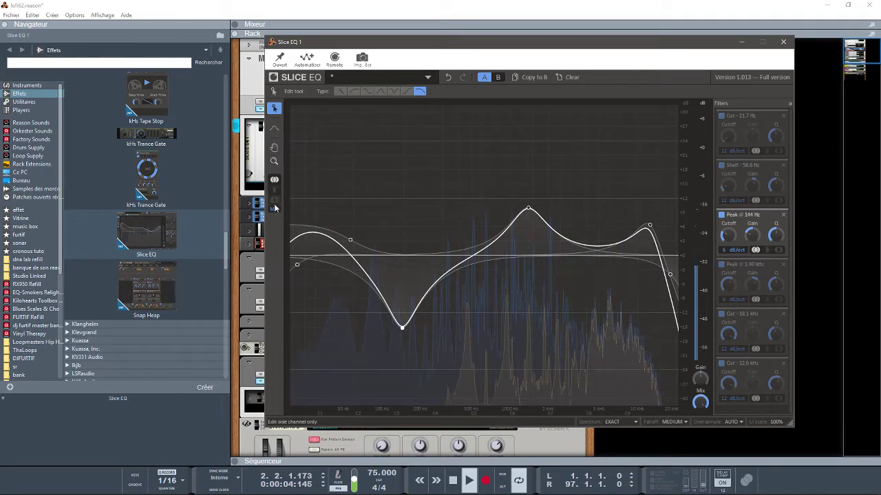
drag(403, 328, 397, 413)
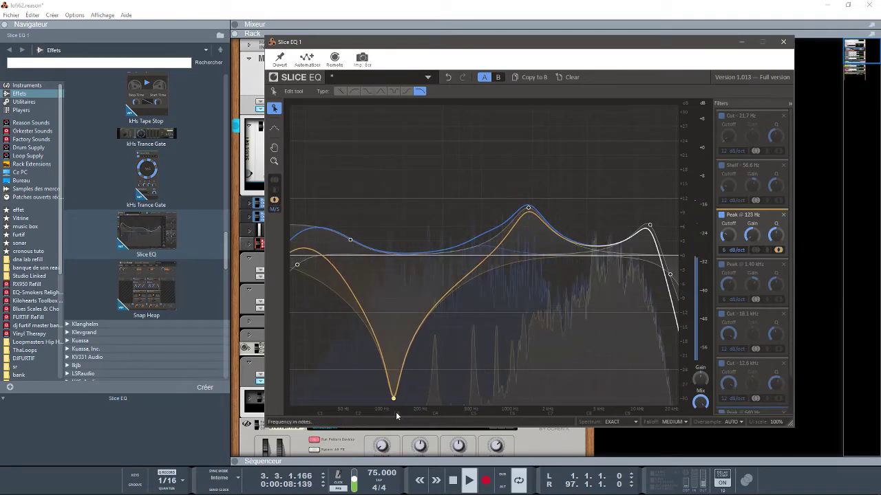
- Boost the side channel's 1.40 kHz peak to about +24 dB at 1.95 kHz and raise the high cut's resonance point at 13.3 kHz
drag(530, 212, 547, 143)
drag(652, 229, 653, 200)
click(616, 231)
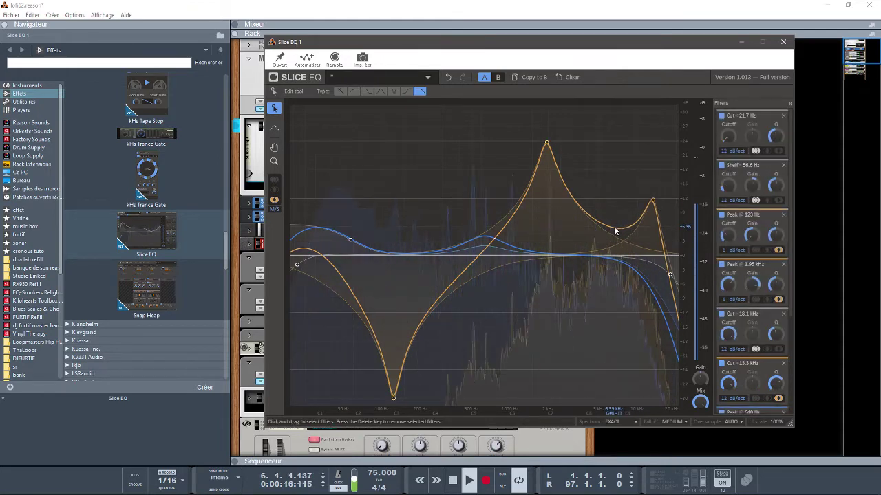
- Add a boosting high shelf at 4.58 kHz to the side channel and raise its low shelf at 56.2 Hz
click(408, 92)
mouse_move(598, 255)
mouse_down()
mouse_move(593, 217)
mouse_move(596, 240)
mouse_up()
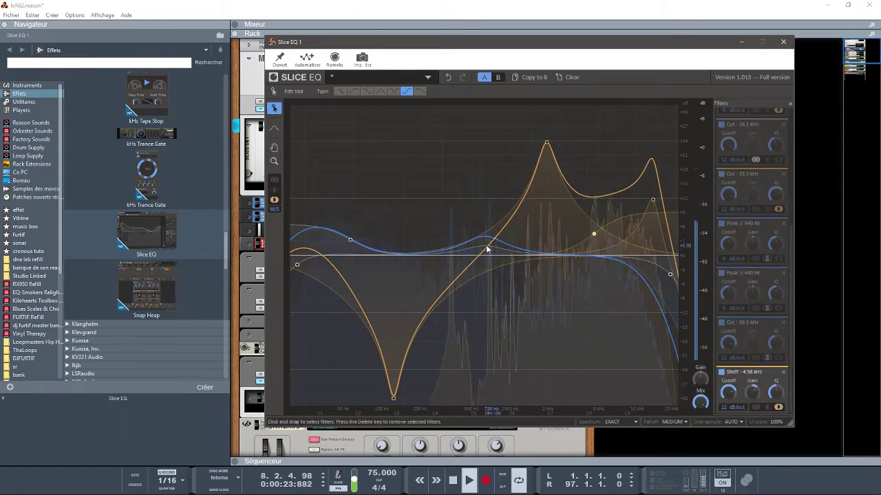
click(350, 239)
mouse_move(351, 239)
mouse_down()
mouse_move(354, 207)
mouse_move(350, 232)
mouse_up()
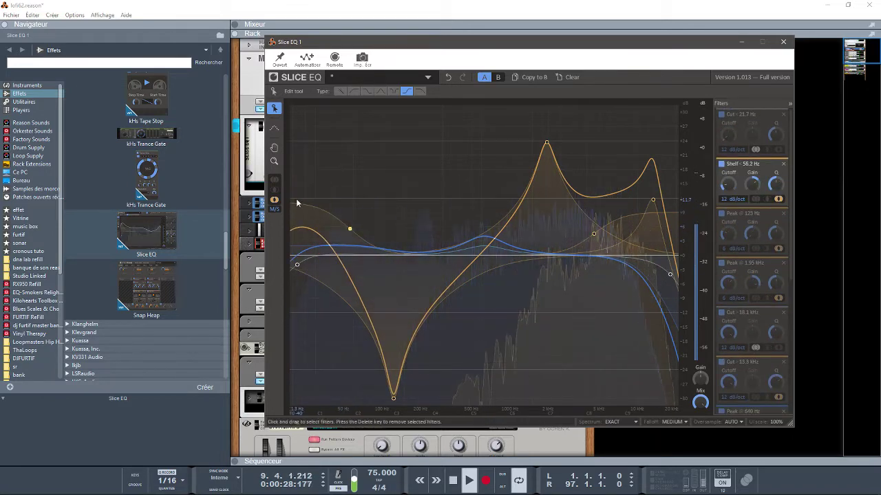
- Shape the mid channel with a 116 Hz low shelf of about 12 dB, a 12.5 kHz high cut and a deep 1.22 kHz peak cut
click(274, 191)
drag(390, 249, 390, 224)
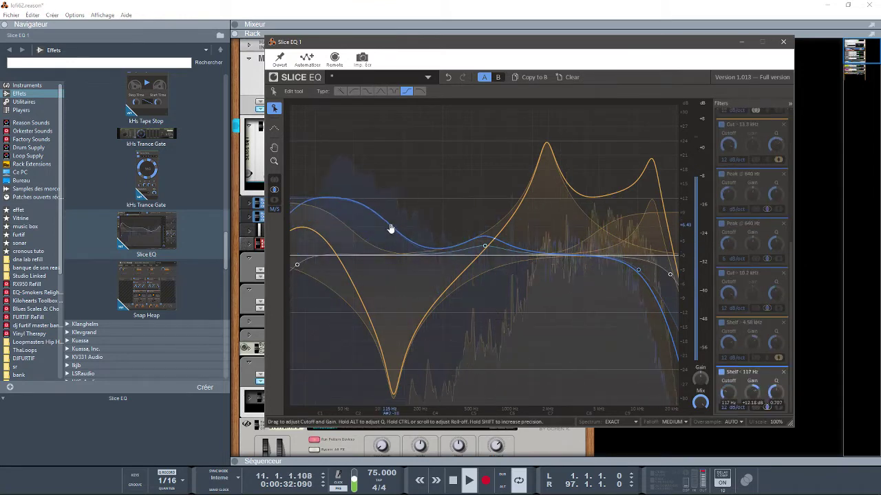
drag(639, 270, 649, 222)
drag(485, 247, 521, 358)
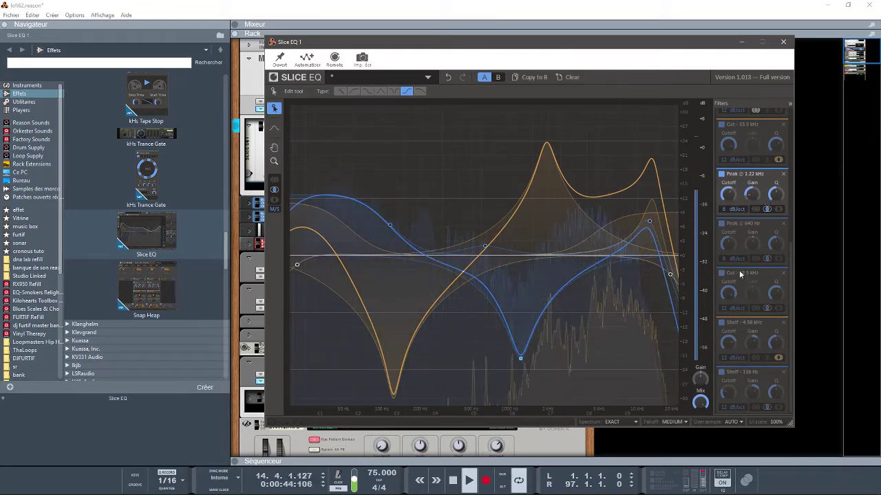
- Narrow the mid channel's 1.22 kHz cut with a high Q, shift it to 1.02 kHz at about -25 dB, and stop playback
mouse_move(775, 195)
drag(775, 194, 776, 172)
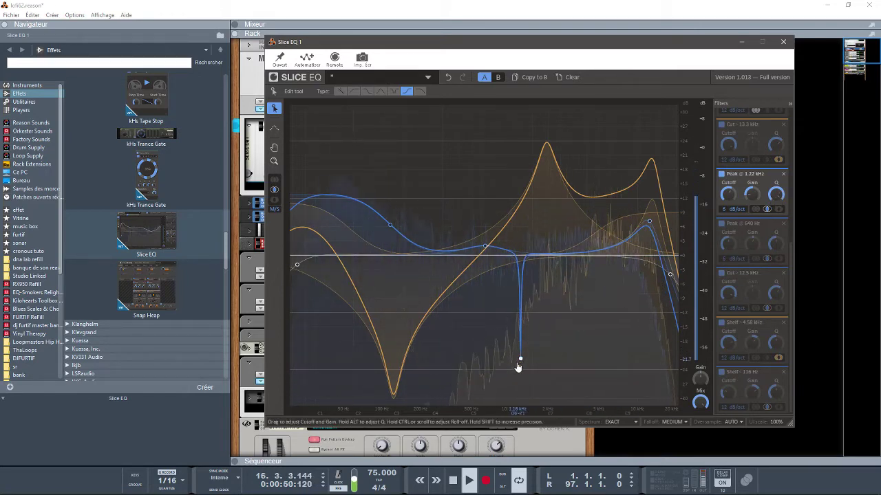
drag(521, 358, 511, 375)
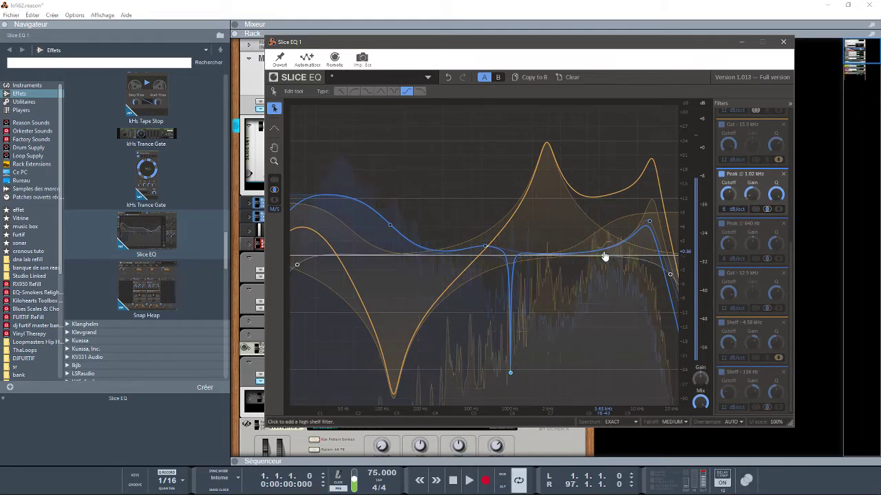
key(space)
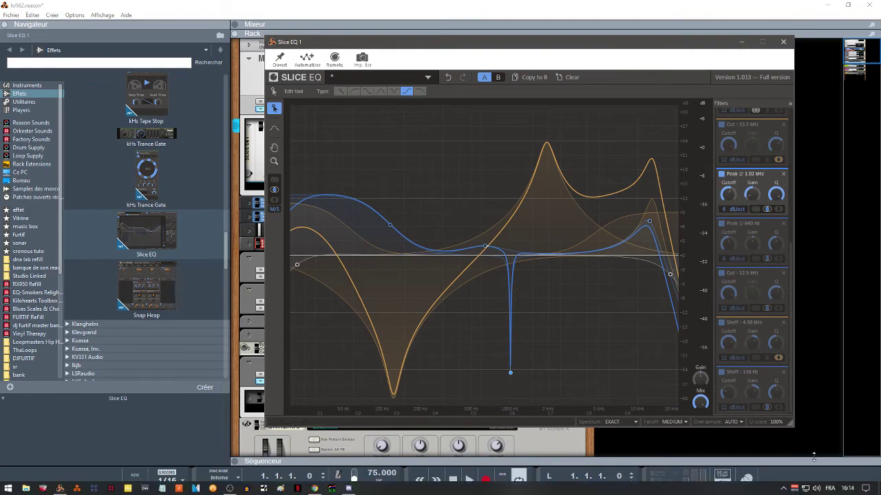
- Enlarge the Slice EQ window and reposition it so that it covers most of the rack area
drag(791, 425, 835, 458)
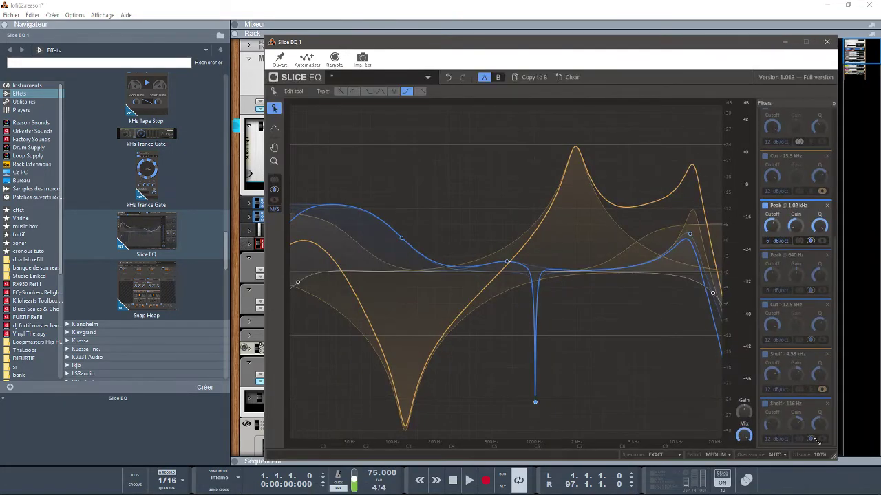
drag(359, 40, 326, 29)
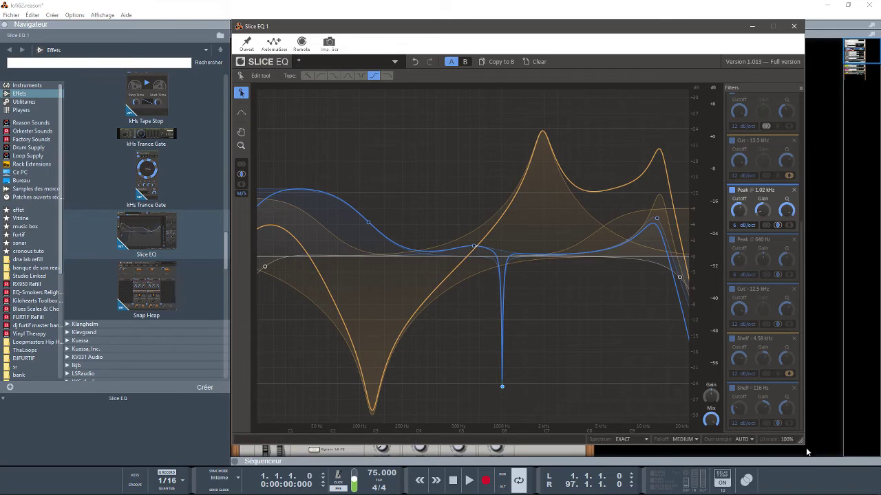
drag(801, 442, 848, 445)
drag(857, 451, 865, 454)
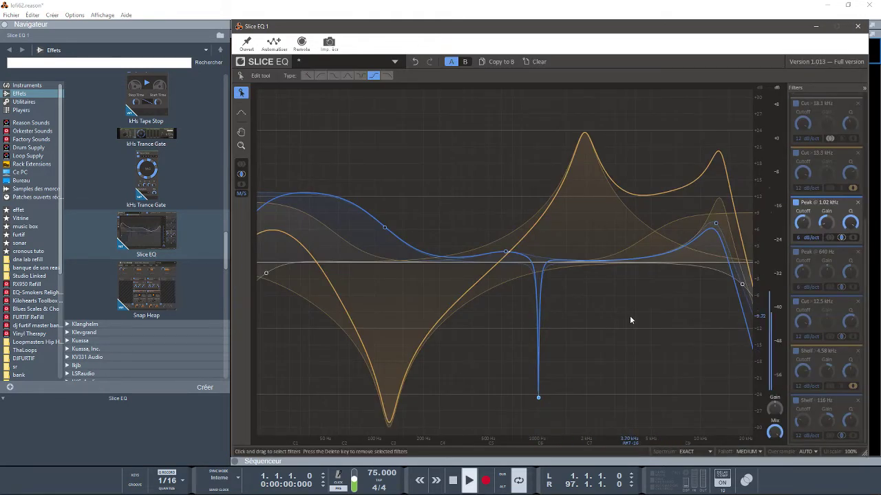
- Sweep the narrow mid peak across the spectrum during playback, leave it at 935 Hz and about -5 dB, and stop playback
key(space)
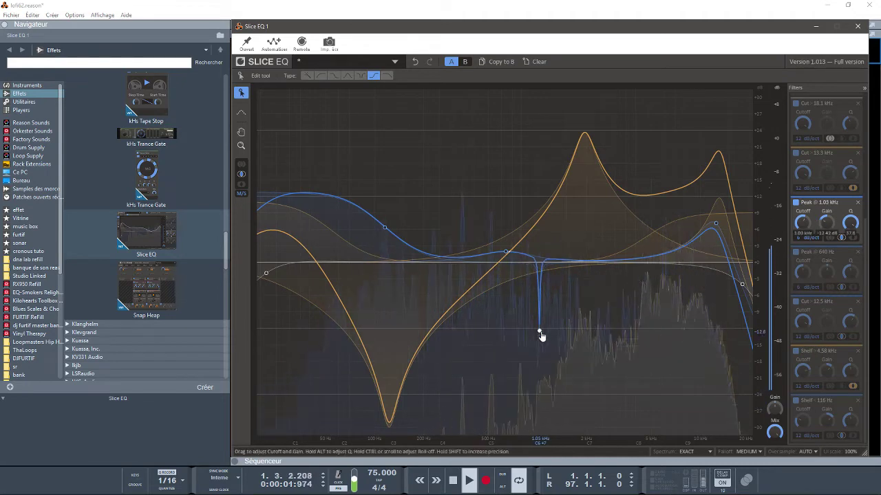
drag(532, 146, 310, 278)
drag(311, 361, 460, 430)
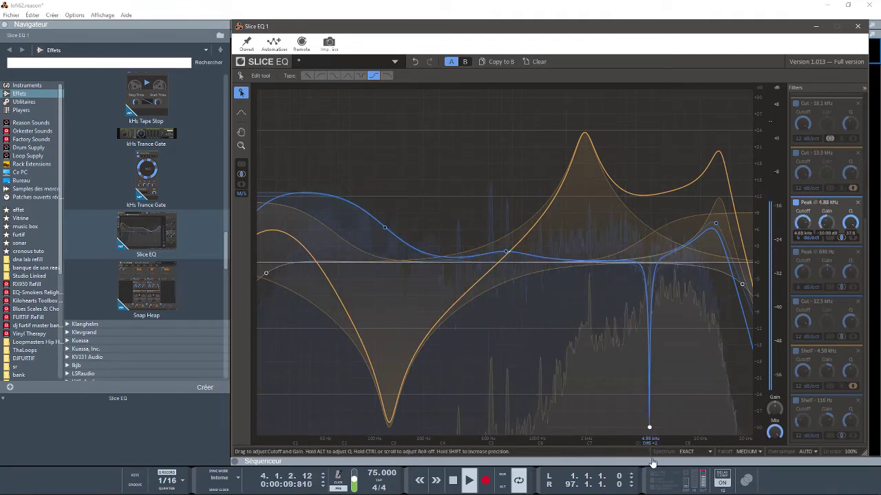
drag(724, 479, 638, 448)
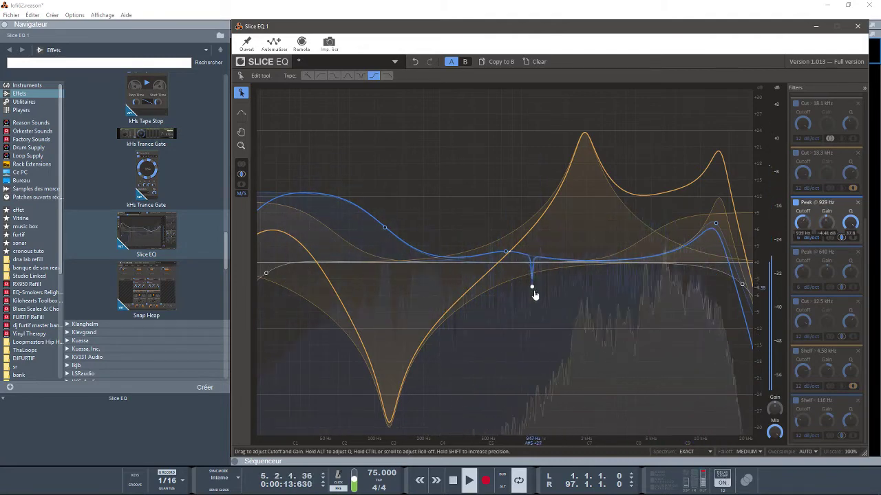
key(space)
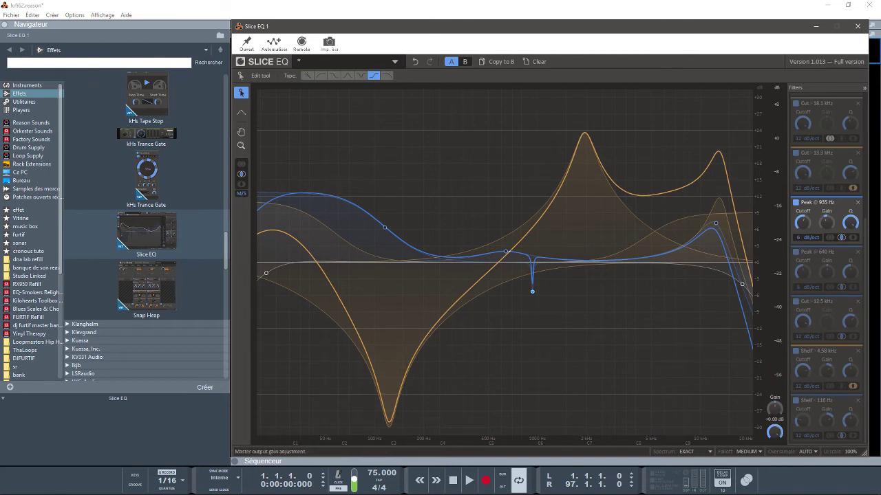
- Play the track while trying the master output gain, dropping the filter Mix to 0% and raising it back part-way
key(space)
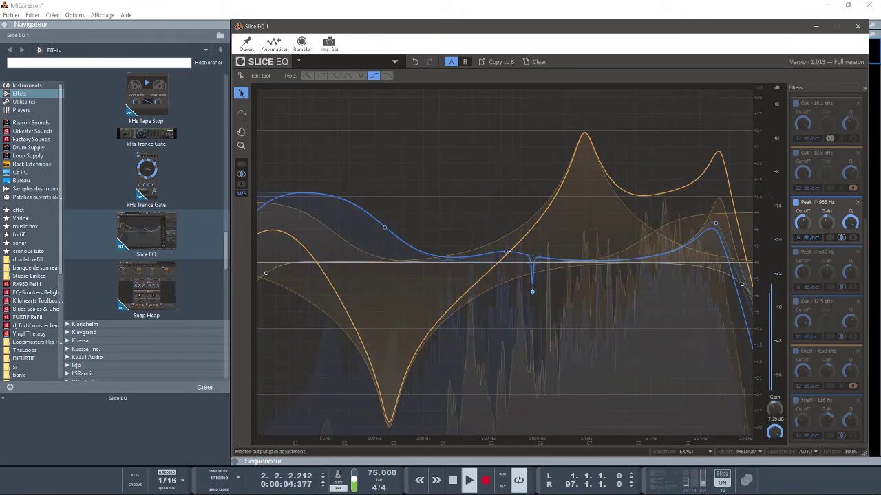
drag(775, 432, 774, 490)
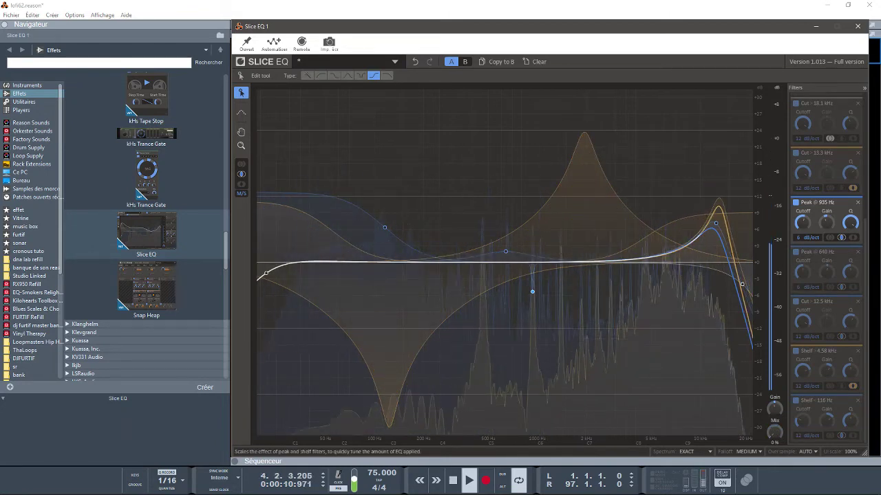
drag(774, 433, 775, 398)
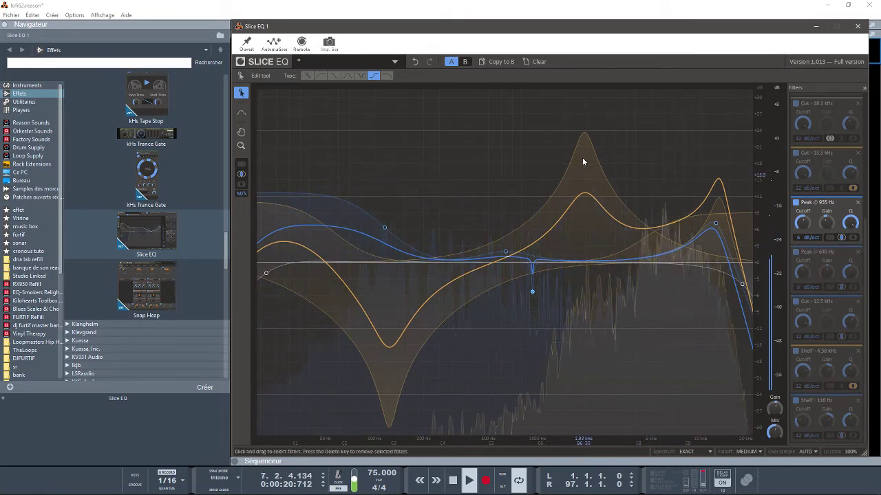
- Clear all filters from the current Slice EQ configuration, stop playback and minimise the plugin window
click(535, 62)
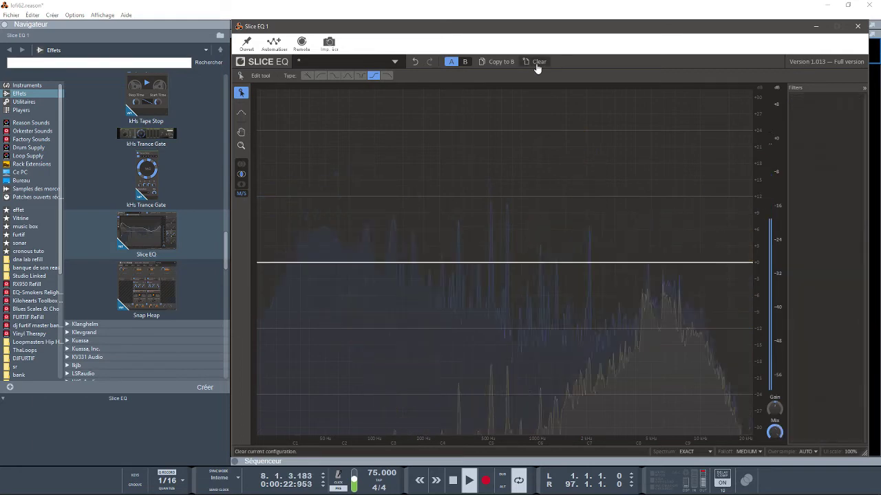
key(space)
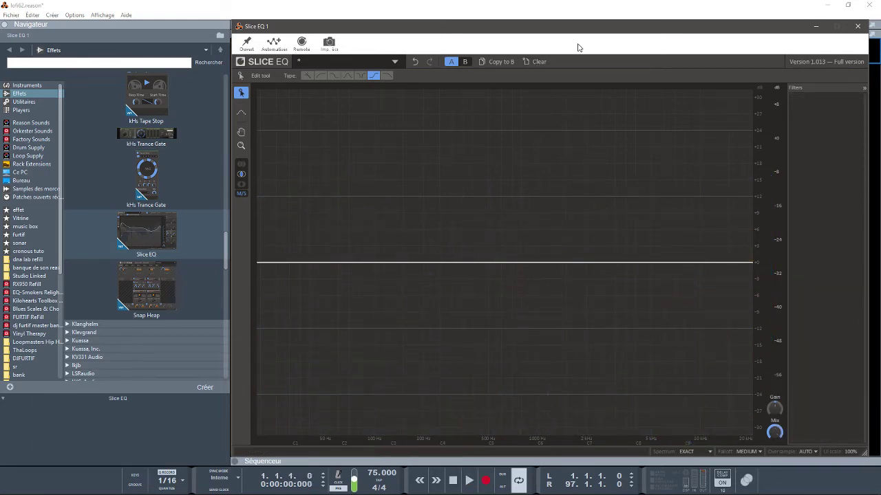
drag(564, 31, 499, 31)
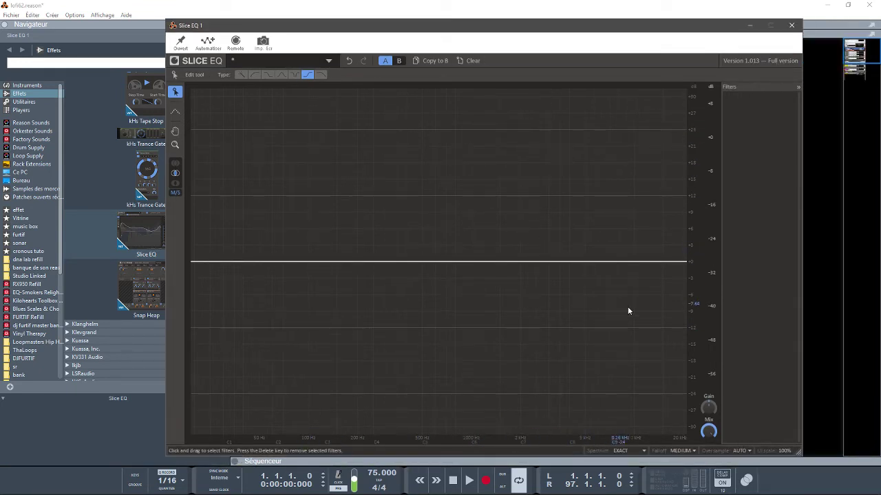
click(748, 27)
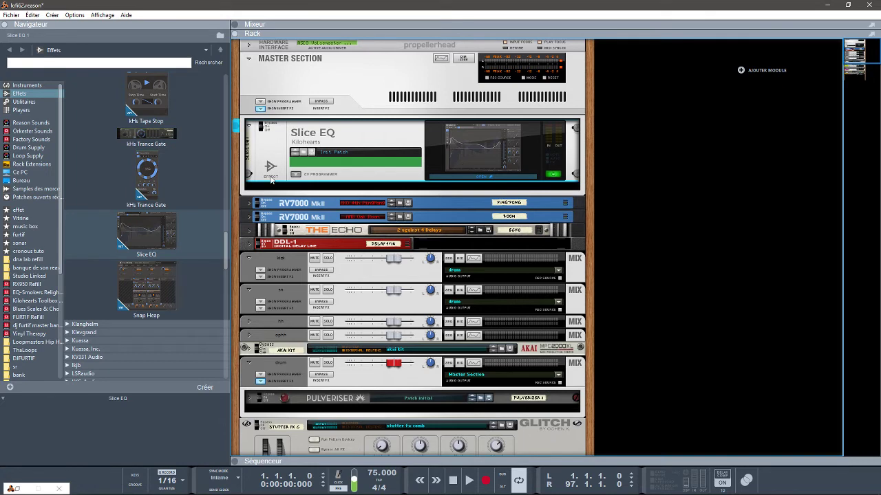
- Add the kiloHearts Carve EQ below Slice EQ in the Master Section inserts and open its editor
drag(226, 247, 220, 129)
drag(147, 148, 130, 162)
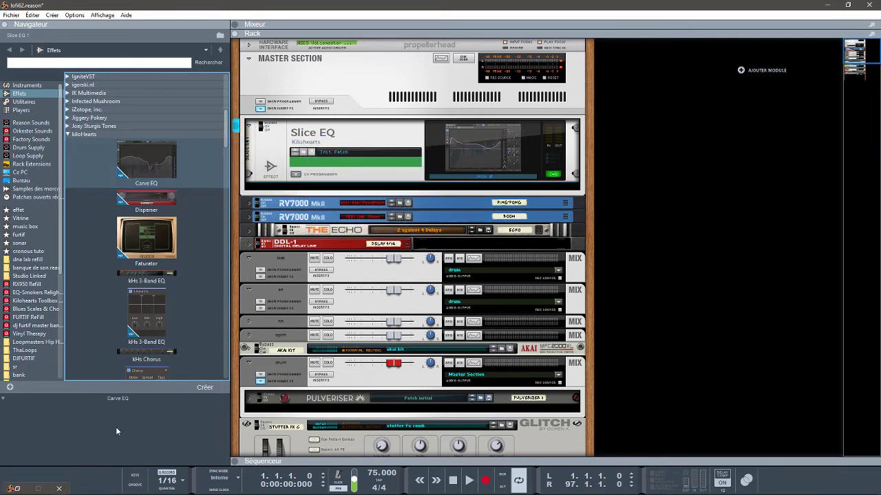
mouse_move(147, 164)
mouse_down()
mouse_move(282, 271)
mouse_move(303, 220)
mouse_move(364, 181)
mouse_move(388, 180)
mouse_up()
click(497, 239)
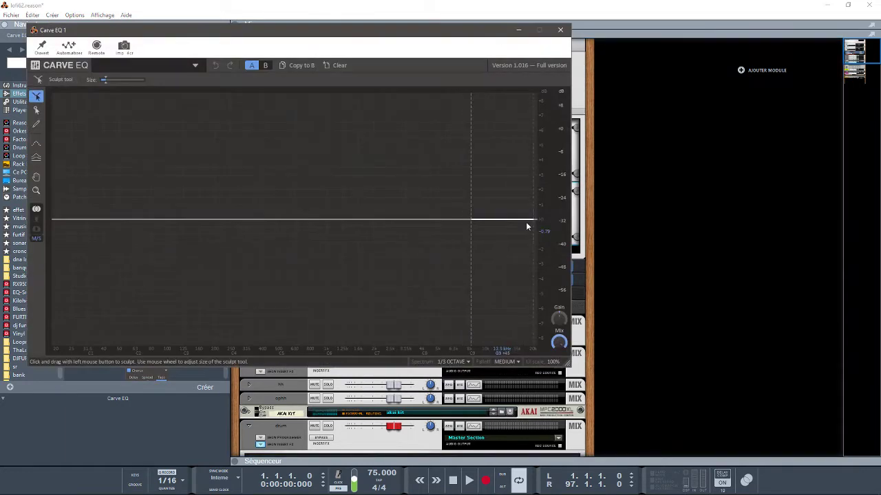
- With the Select tool, raise Carve EQ's 25 Hz band to about +4.6 dB and lower it to about -8 dB
click(37, 110)
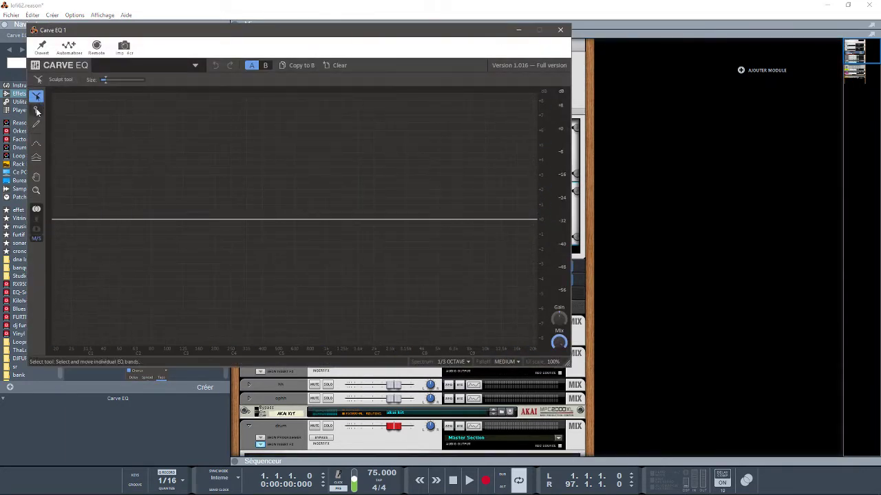
drag(71, 220, 122, 151)
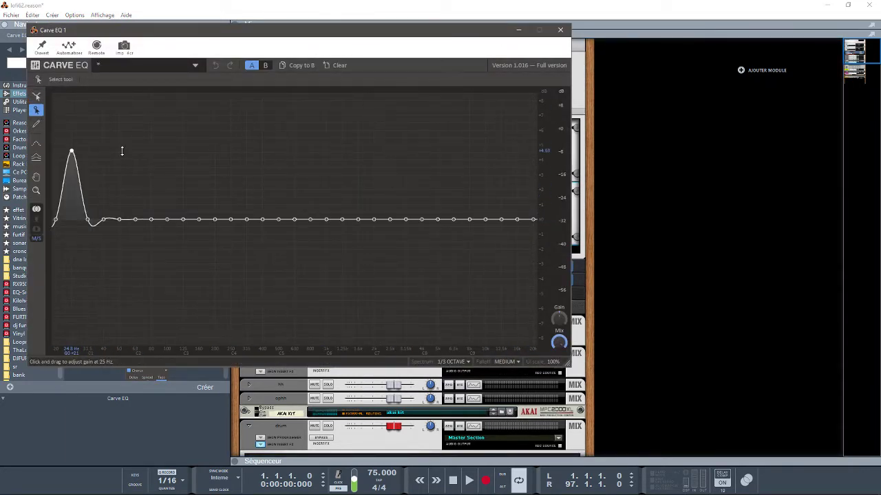
drag(140, 252, 137, 345)
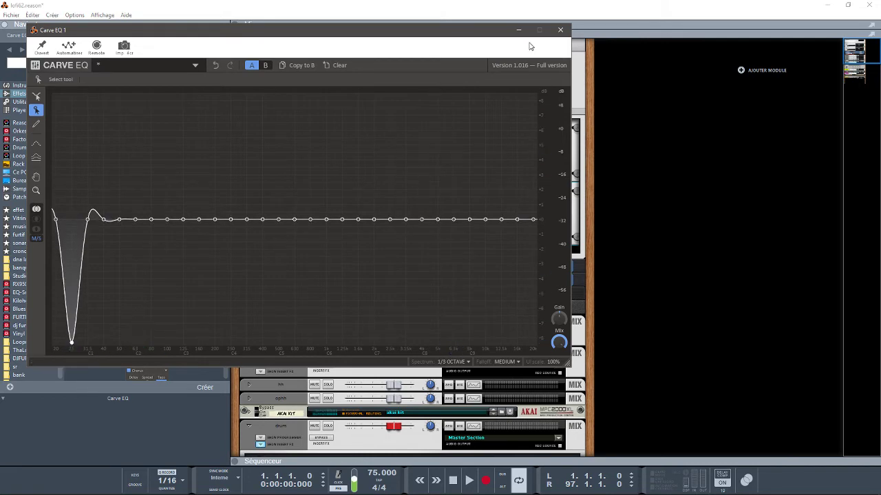
- Close the Carve EQ window and delete the Carve EQ and Slice EQ devices from the Master Section inserts
click(561, 31)
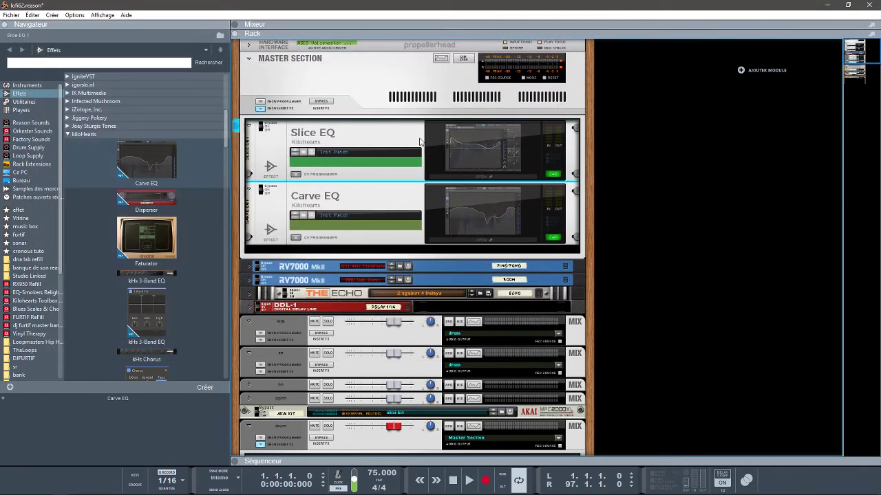
key(Delete)
key(Return)
key(Delete)
key(Return)
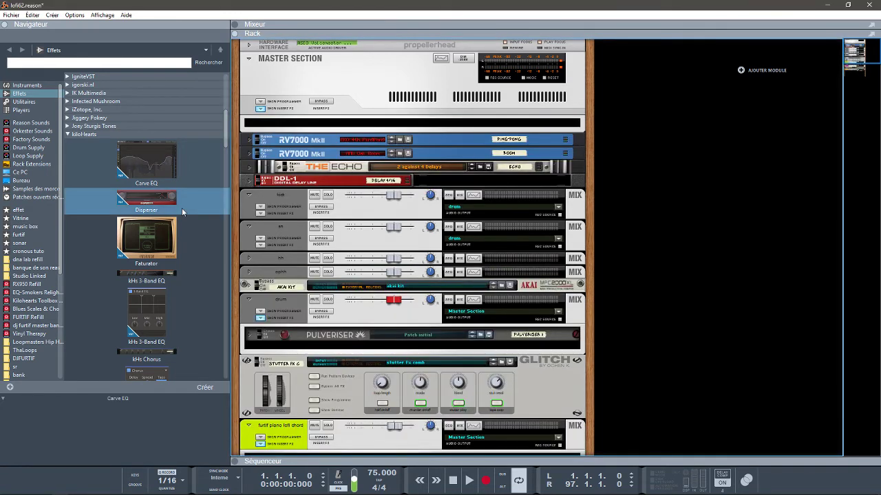
- Add the kiloHearts Snap Heap to the Master Section inserts and move its window clear of the browser
drag(225, 137, 252, 270)
mouse_move(158, 224)
mouse_down()
mouse_move(378, 112)
mouse_move(384, 132)
mouse_move(384, 123)
mouse_up()
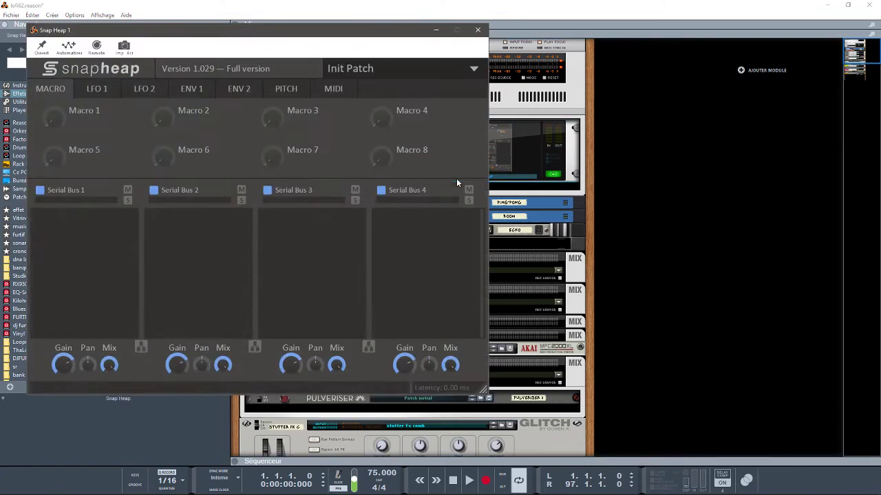
drag(319, 27, 607, 36)
- Load Carve EQ into Snap Heap's Serial Bus 1 and add Slice EQ below it in the same bus
click(349, 242)
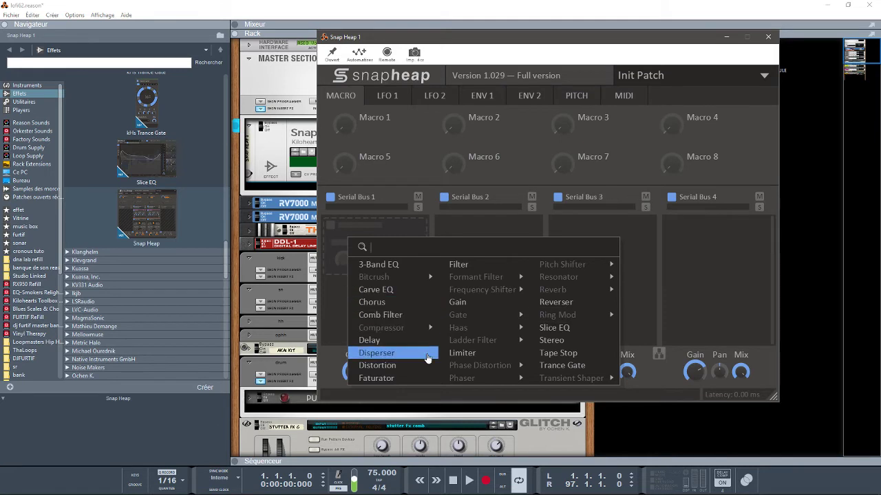
mouse_move(482, 371)
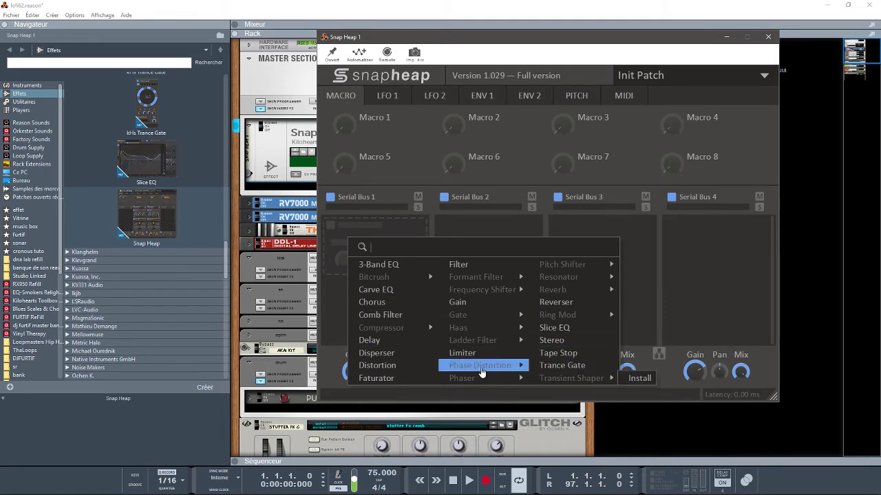
click(373, 290)
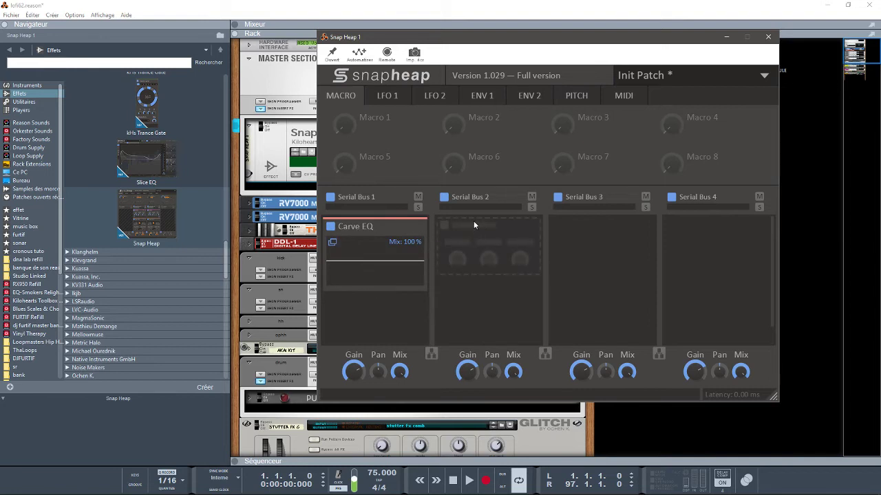
click(474, 227)
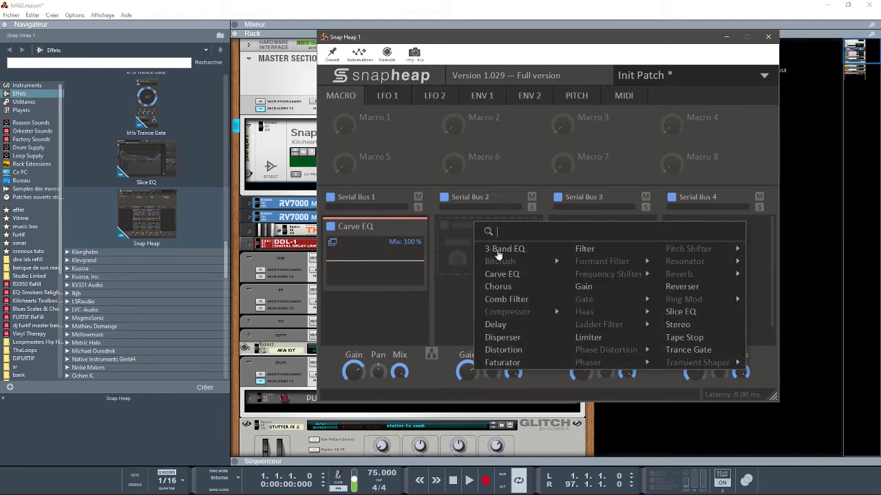
click(356, 324)
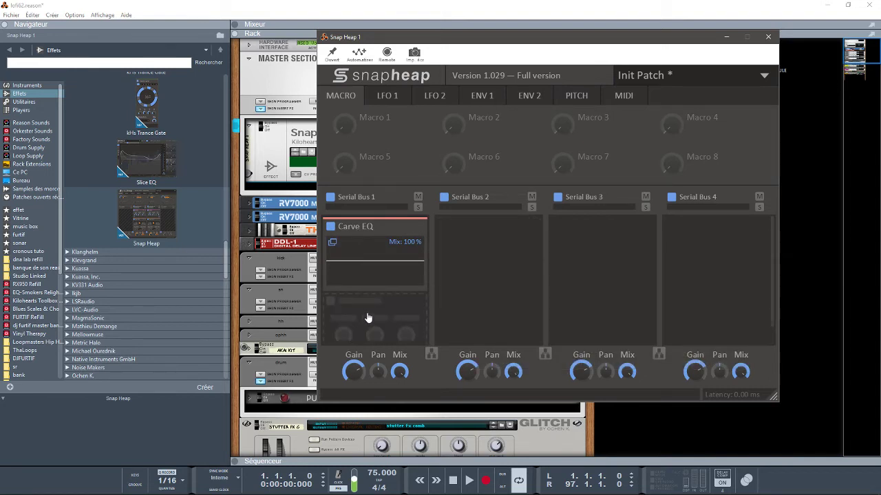
click(368, 318)
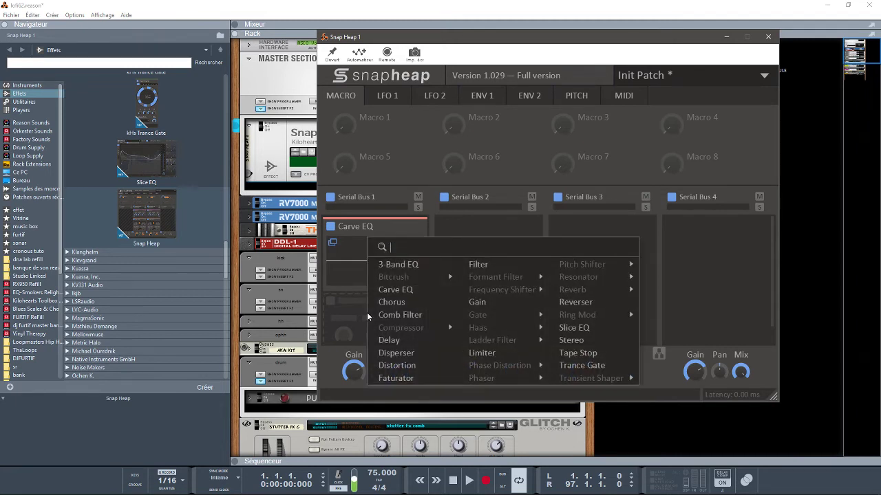
mouse_move(431, 329)
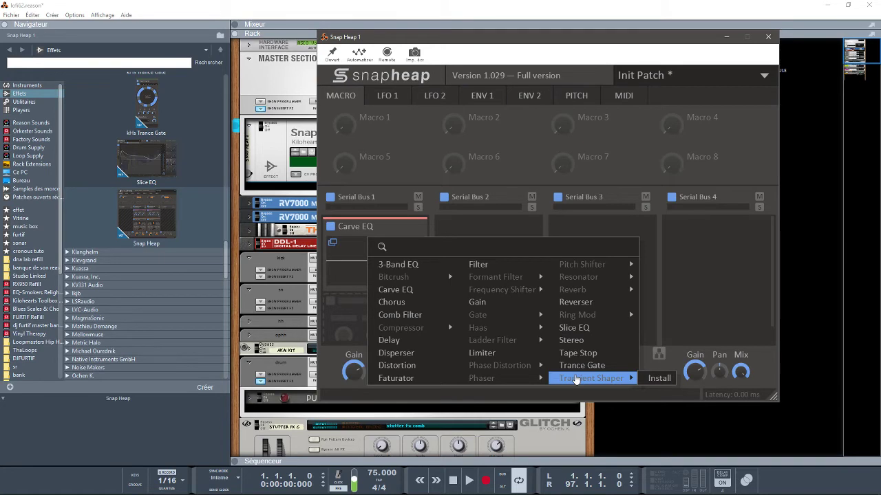
click(579, 329)
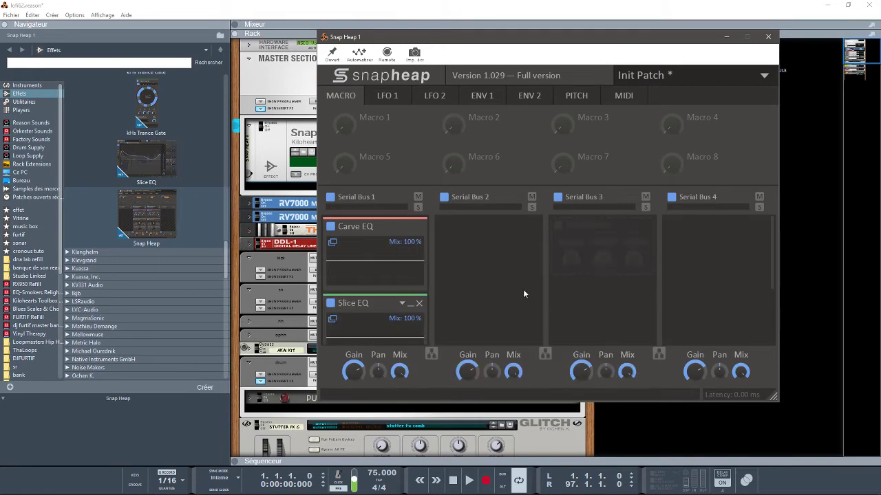
- Open the Carve EQ and Slice EQ editors from Snap Heap, then move and shrink their windows to see both
click(344, 242)
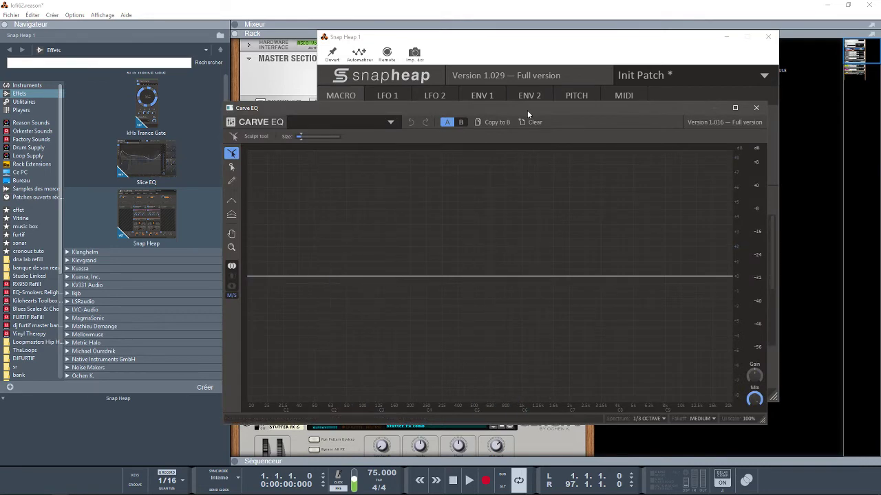
drag(525, 108, 502, 17)
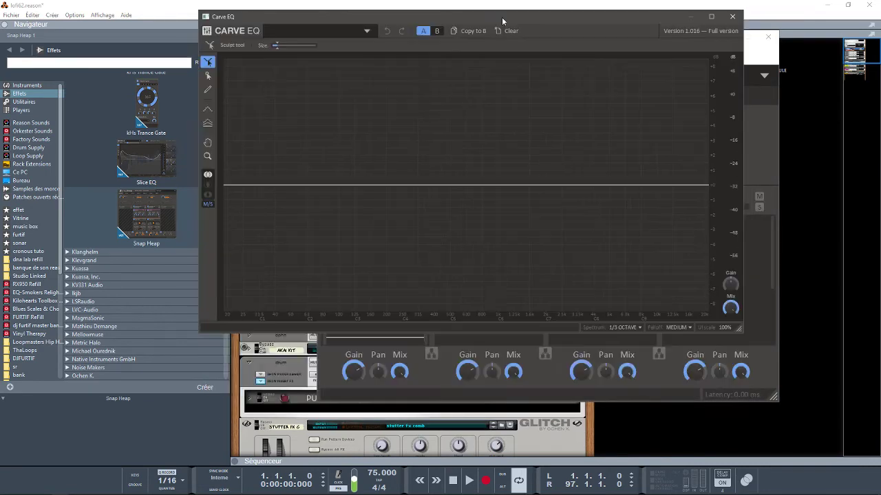
click(402, 343)
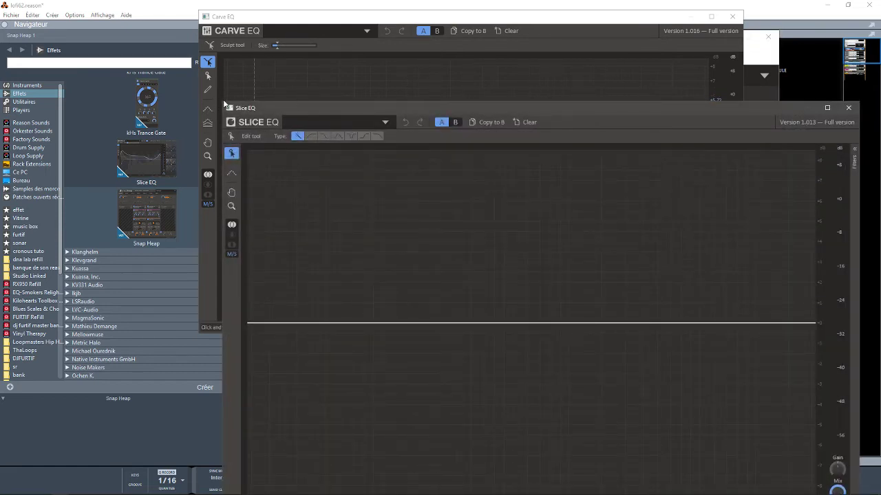
drag(220, 101, 331, 238)
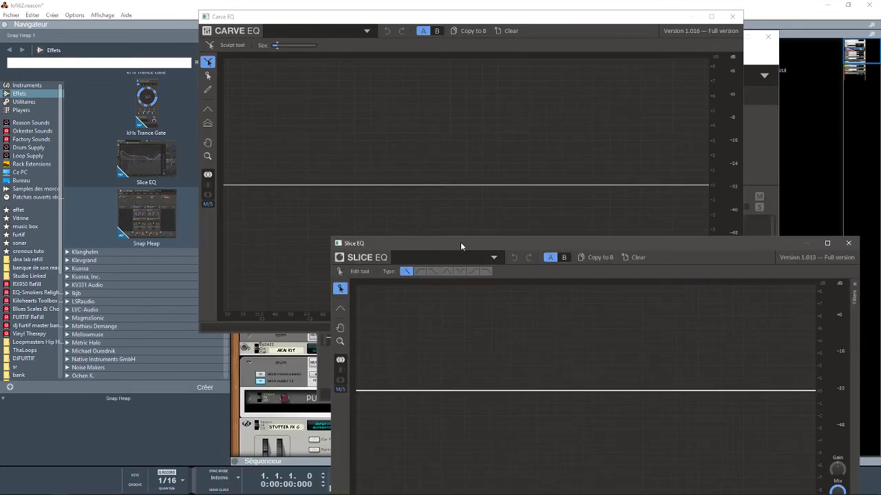
drag(527, 241, 378, 163)
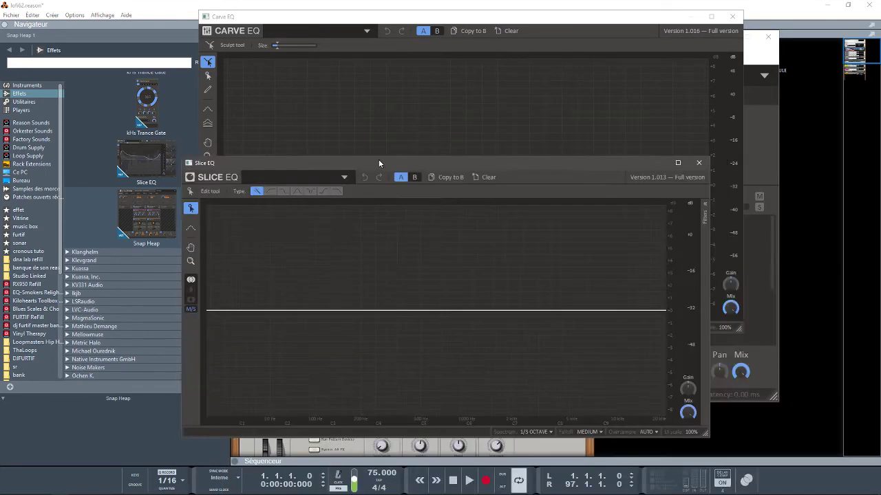
drag(182, 156, 224, 197)
drag(199, 10, 300, 107)
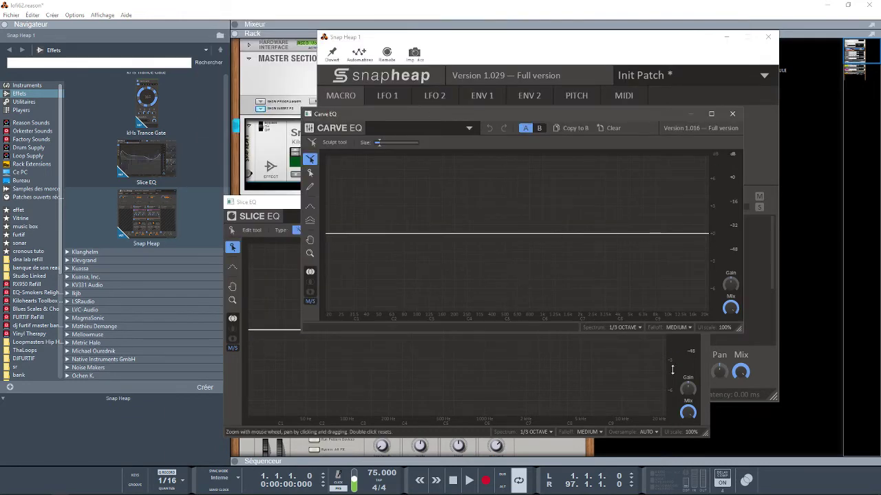
- Start playback, reopen the Snap Heap editor from the rack and enlarge it to a UI scale of 160%
click(514, 453)
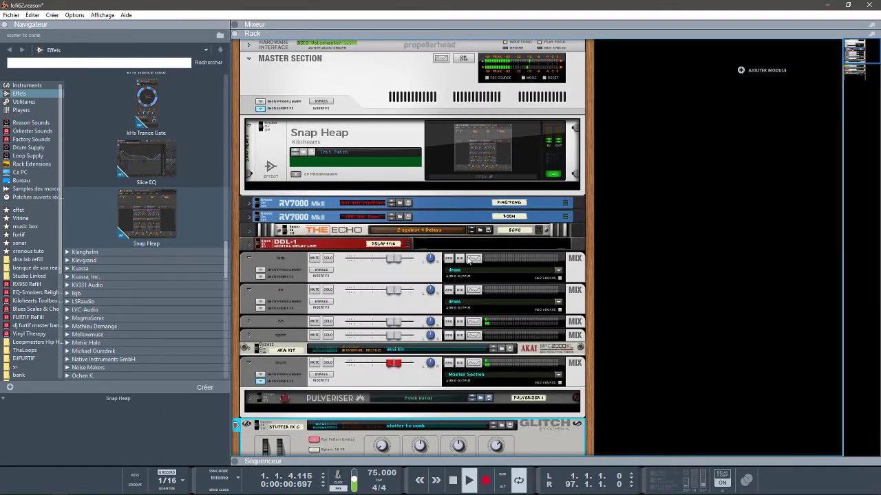
click(446, 172)
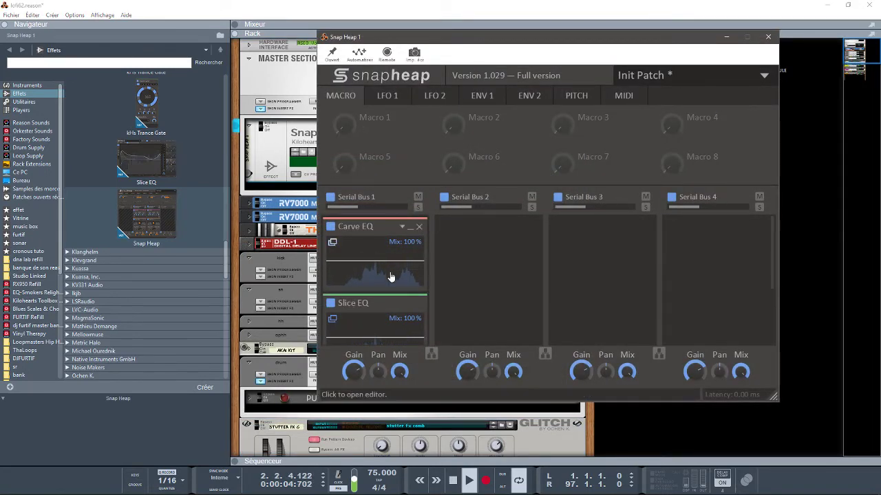
drag(773, 397, 824, 470)
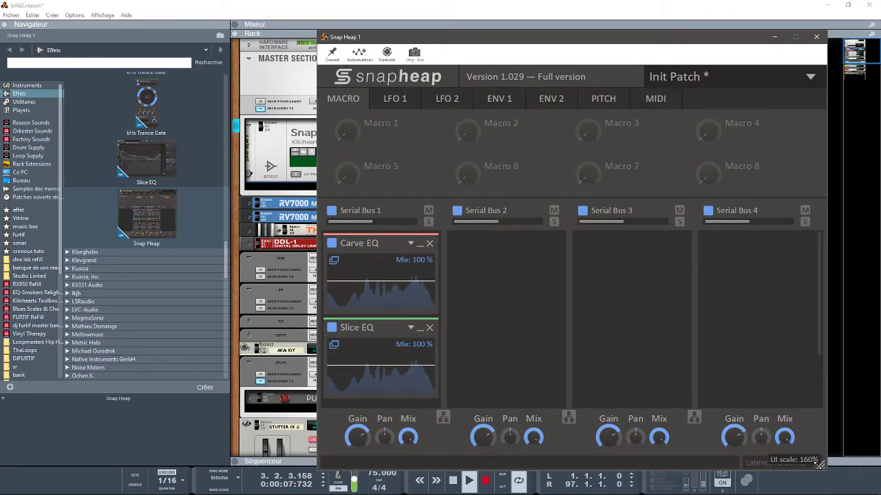
- Open Slice EQ in Snap Heap, shape a low-cut filter at the lowest frequencies and move the window fully into view
click(389, 357)
drag(383, 320, 296, 273)
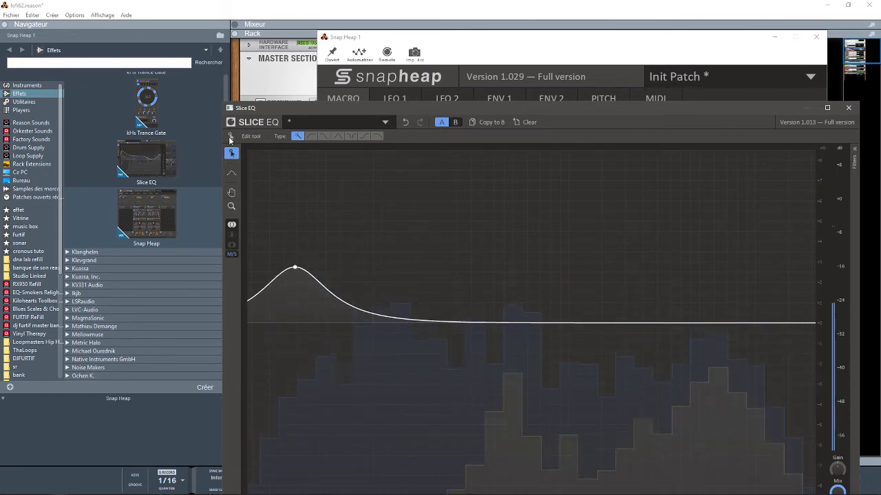
click(311, 136)
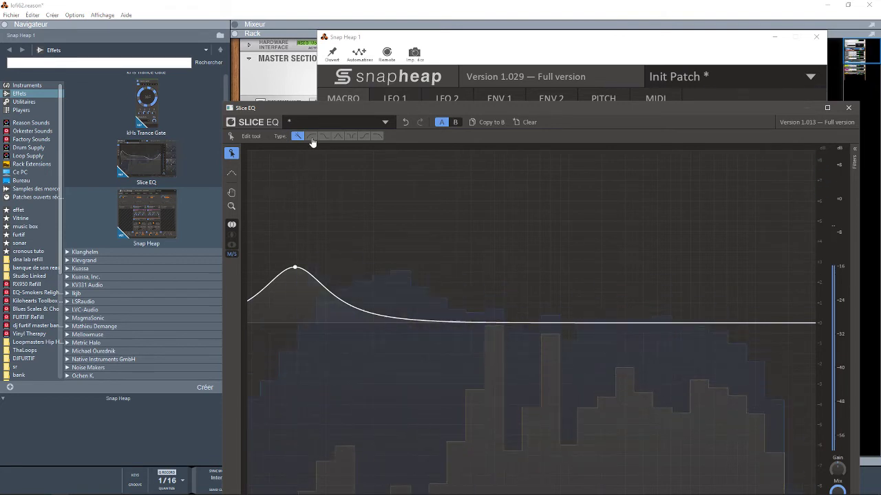
drag(295, 267, 291, 303)
drag(273, 348, 251, 494)
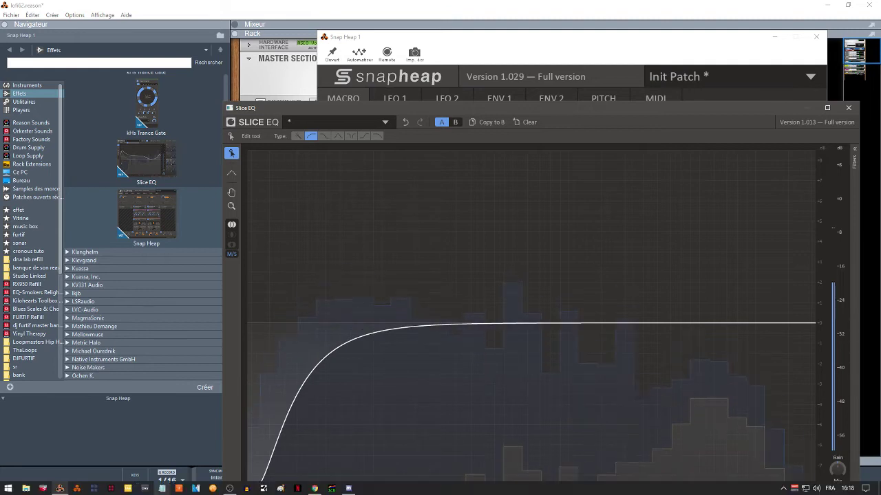
drag(564, 107, 510, 43)
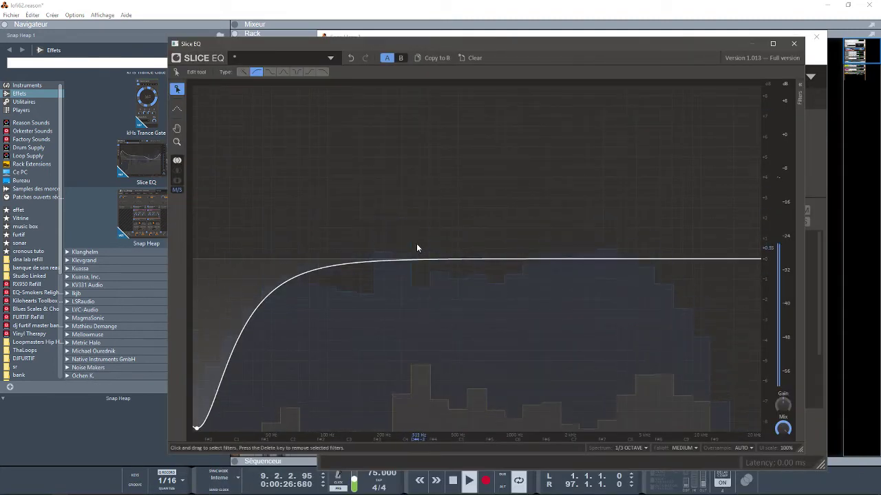
- Add two more low-cut filters at the low end of Slice EQ and a high-cut filter at the high end
drag(411, 259, 202, 171)
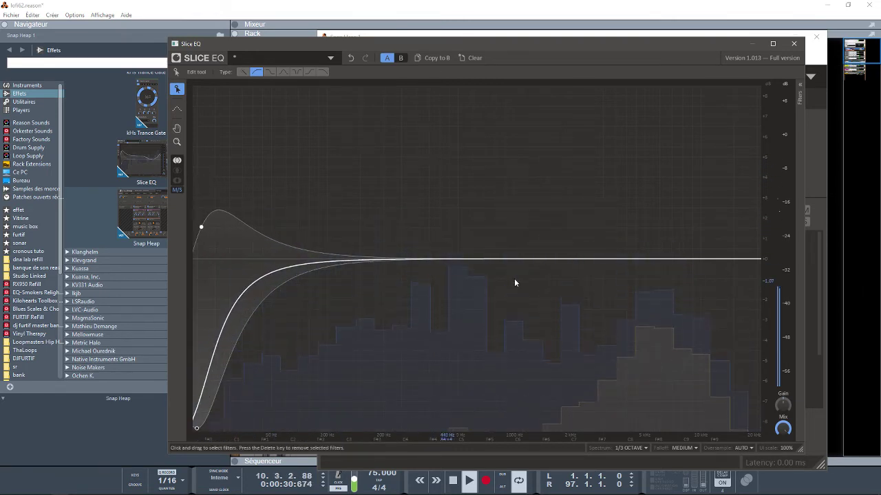
drag(556, 262, 225, 214)
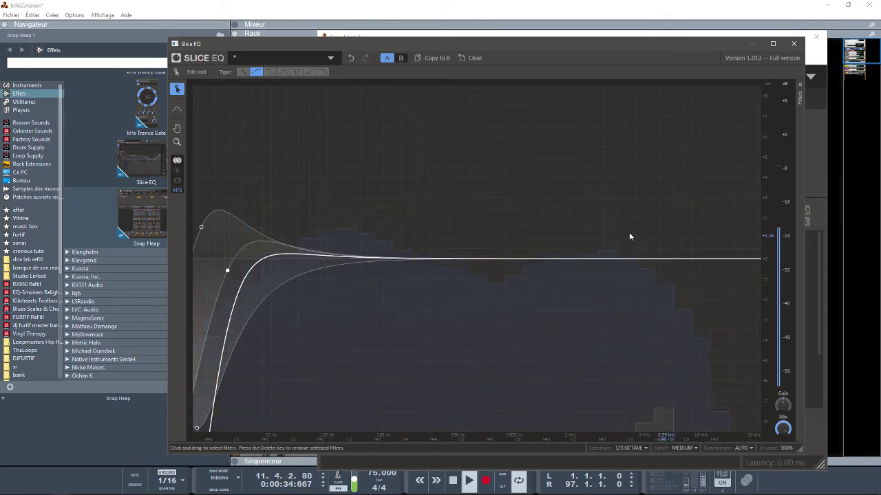
click(321, 73)
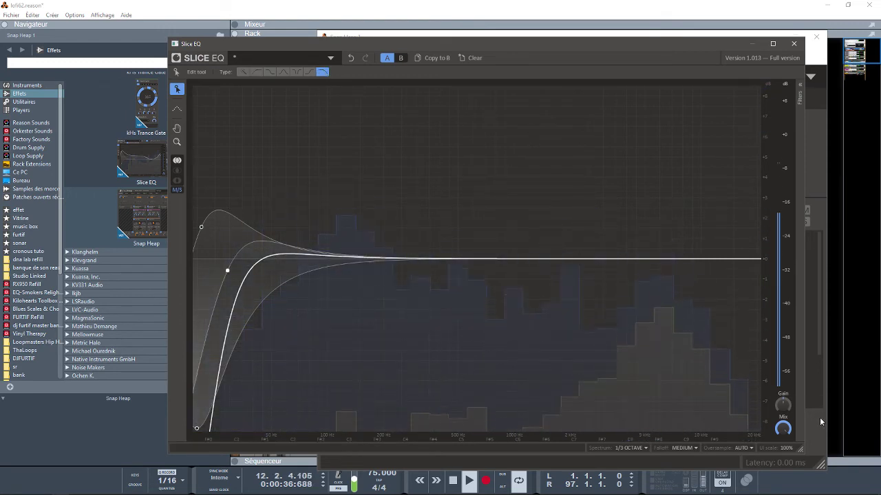
click(736, 262)
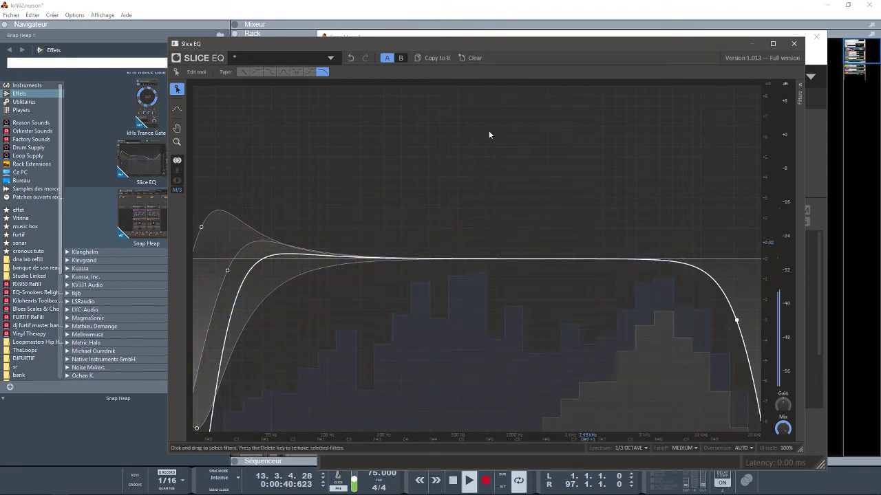
- Add Slice EQ peak filters of about +4 dB in the highs, -1 dB near 300 Hz and +5 dB near 55 Hz, then close its editor
click(283, 72)
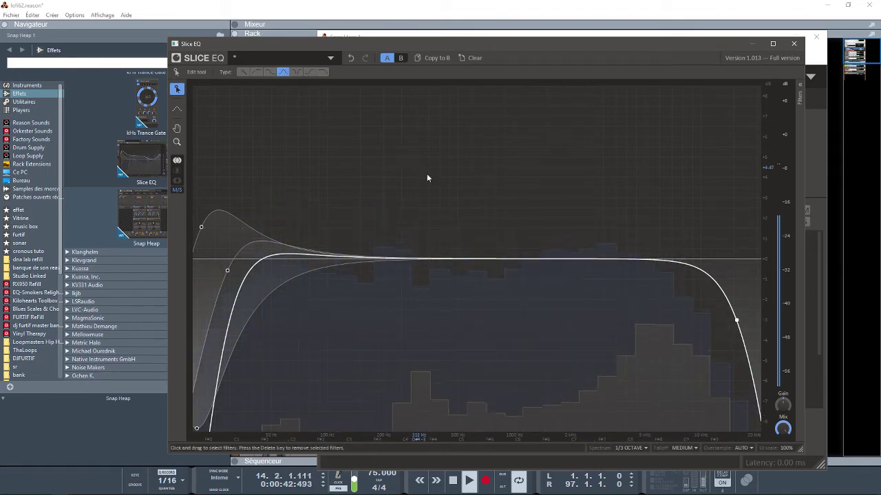
click(609, 258)
drag(609, 258, 669, 176)
drag(412, 259, 413, 288)
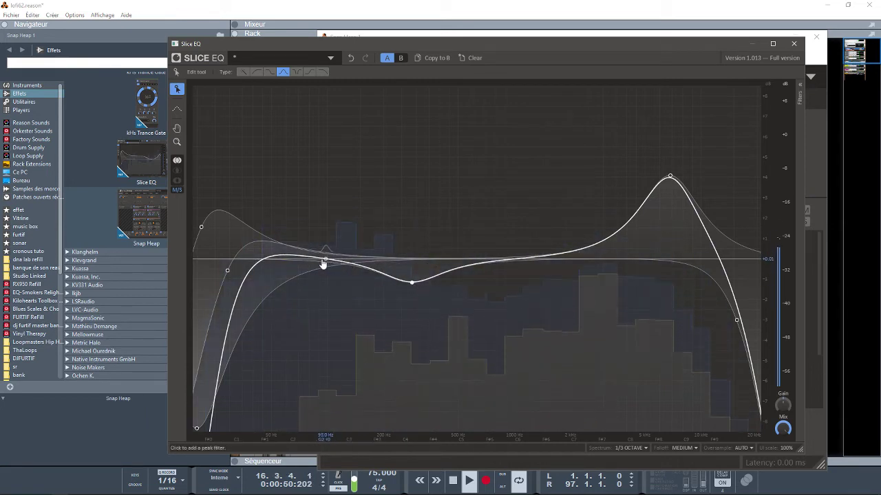
drag(318, 262, 279, 159)
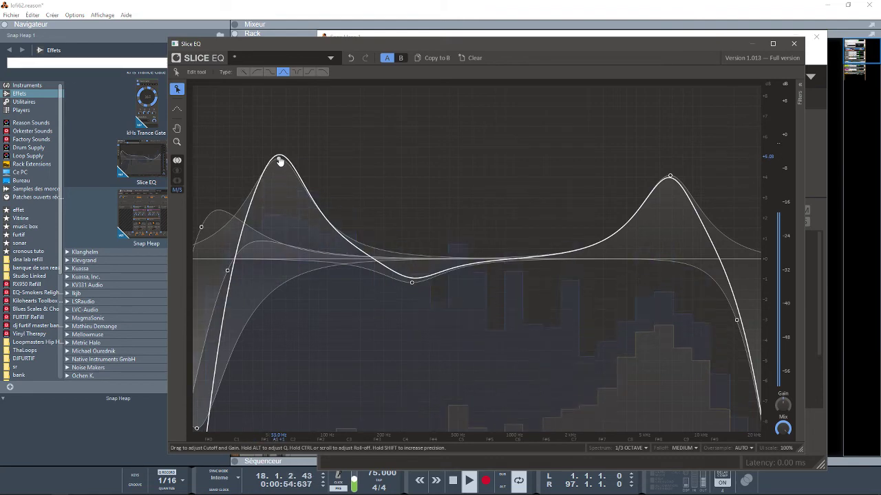
click(794, 43)
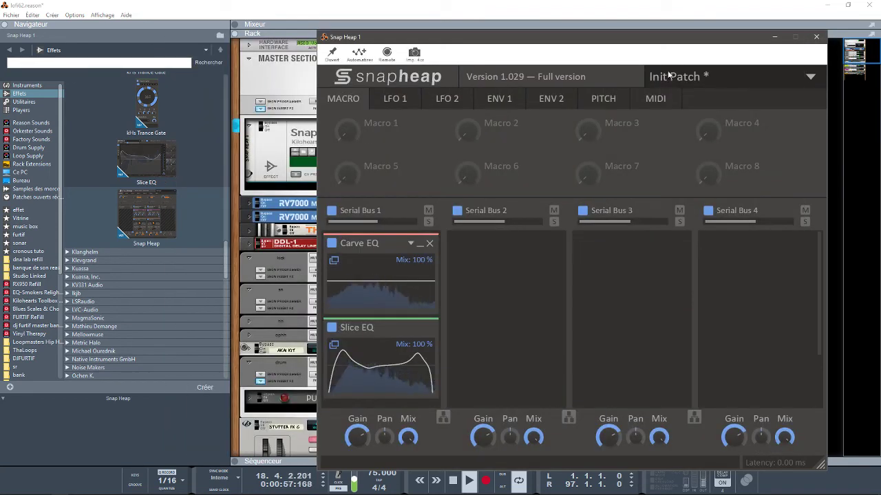
- Open Carve EQ from Snap Heap and switch its curve editing to the side channel
click(405, 276)
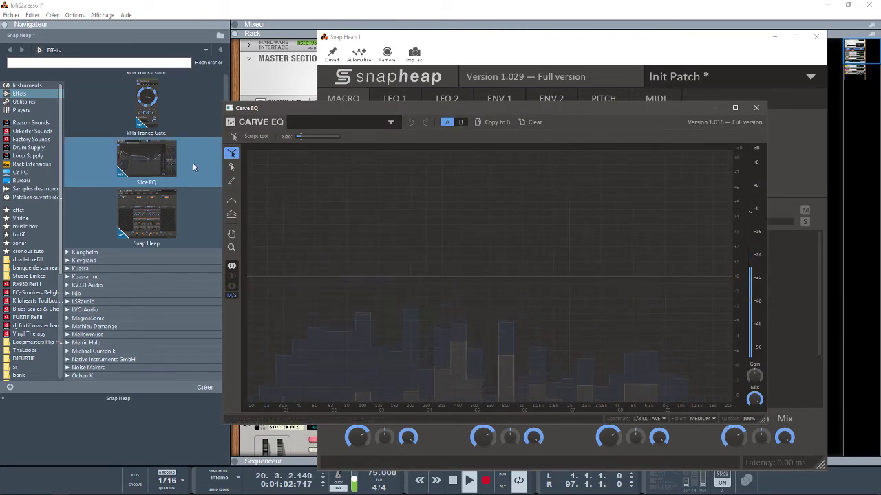
click(232, 167)
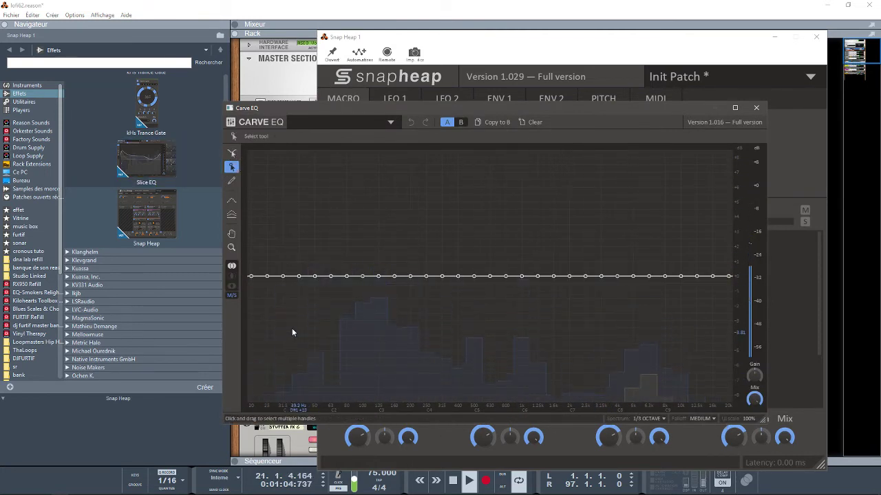
click(231, 287)
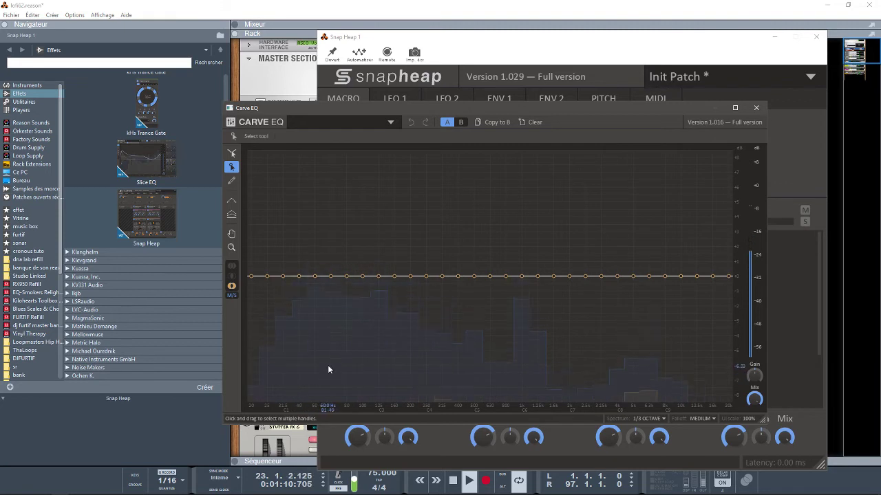
drag(330, 390, 389, 329)
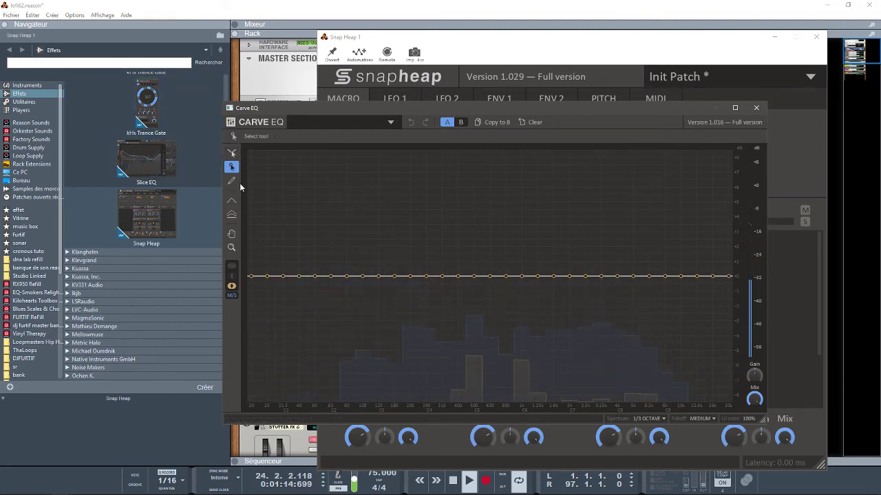
- With the Pencil tool, draw a side curve that cuts below about 160 Hz and peaks at about +5.5 dB near 2.5 kHz
click(231, 181)
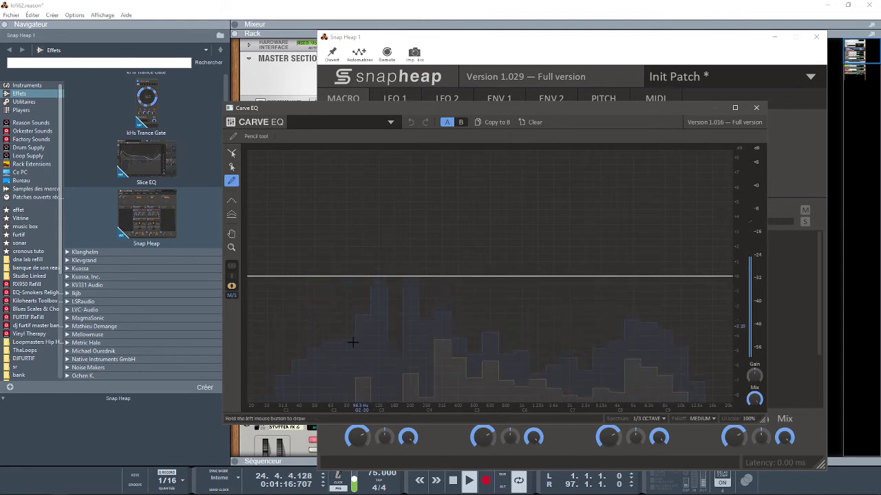
mouse_move(347, 395)
mouse_down()
mouse_move(403, 274)
mouse_move(719, 266)
mouse_up()
mouse_move(410, 295)
mouse_down()
mouse_move(375, 402)
mouse_move(313, 420)
mouse_move(154, 418)
mouse_up()
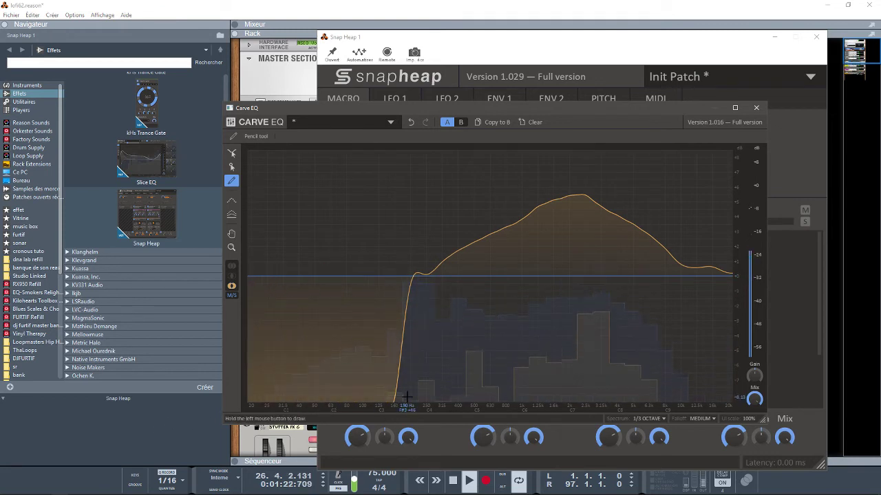
- Redraw the side curve's highs to about +7 dB, and draw a mid curve boosting lows about +5 dB and cutting above about 1 kHz
mouse_move(476, 246)
mouse_down()
mouse_move(509, 193)
mouse_move(599, 173)
mouse_move(731, 180)
mouse_move(720, 205)
mouse_up()
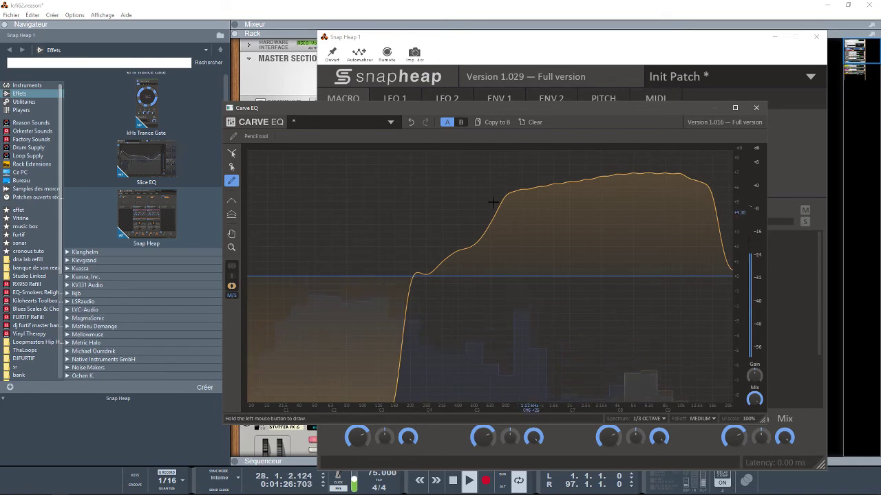
click(230, 278)
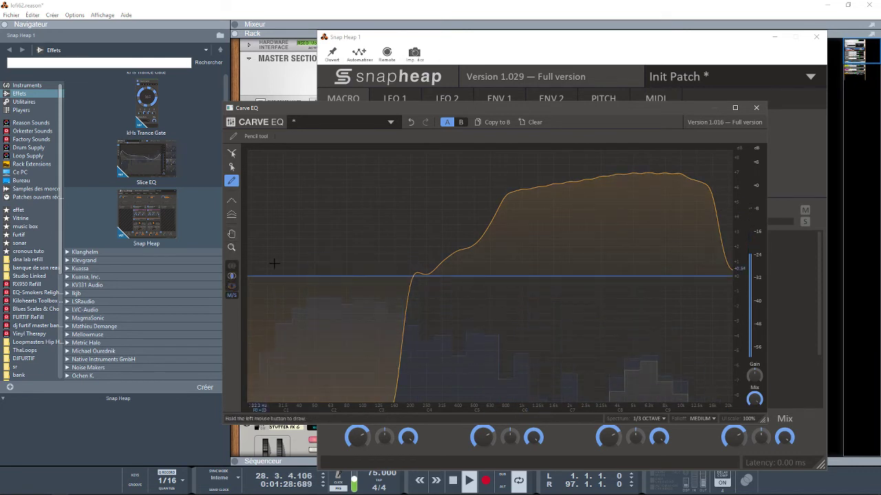
mouse_move(332, 236)
mouse_down()
mouse_move(341, 232)
mouse_move(266, 224)
mouse_up()
drag(497, 261, 583, 315)
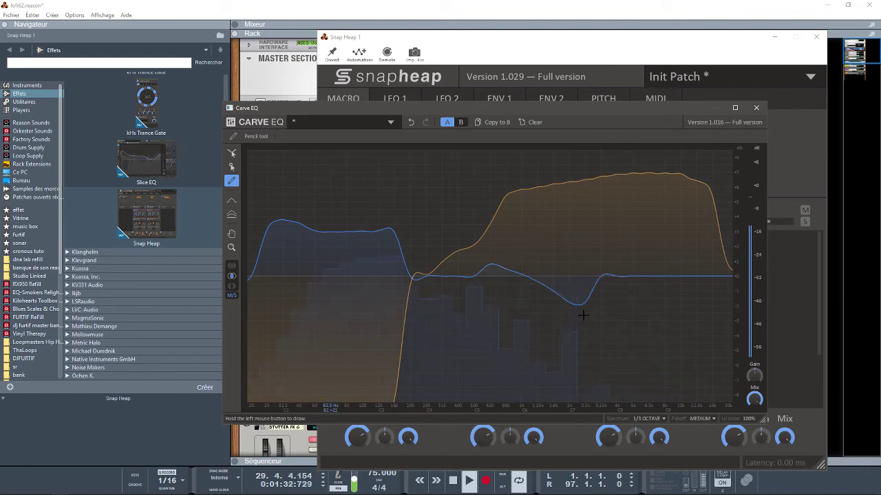
drag(696, 405, 731, 405)
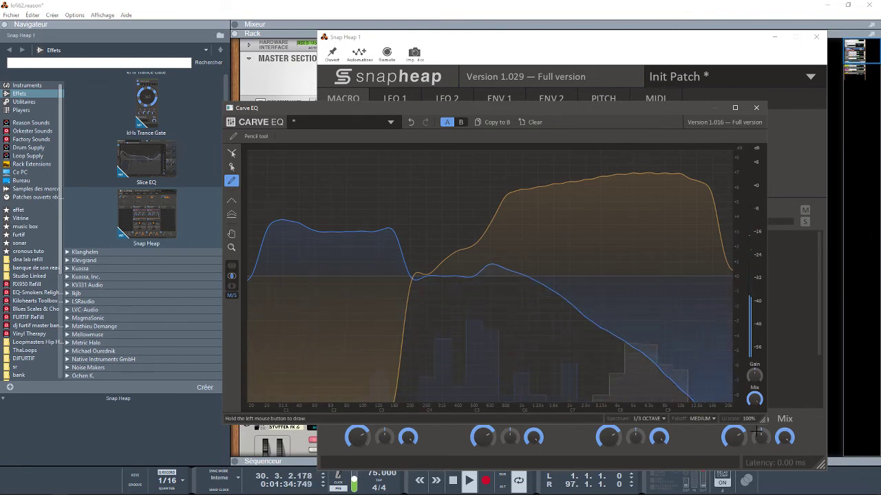
mouse_move(451, 273)
mouse_down()
mouse_move(408, 265)
mouse_move(324, 196)
mouse_move(247, 207)
mouse_up()
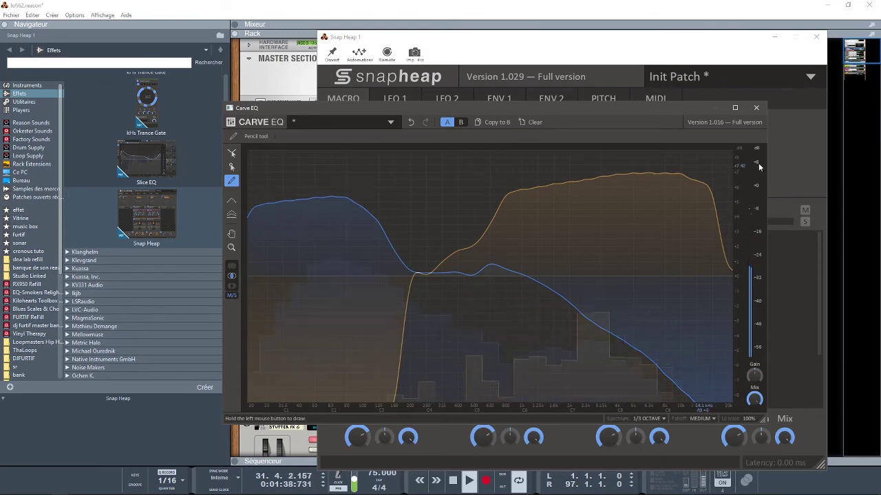
click(757, 107)
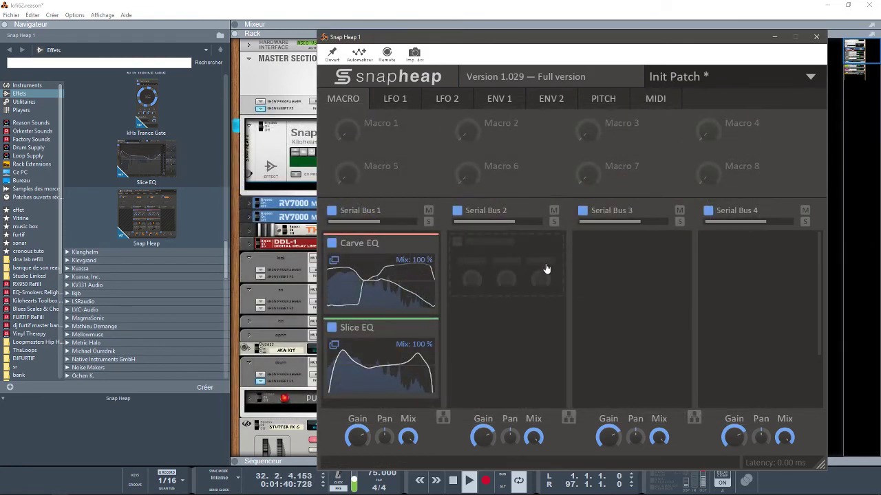
key(space)
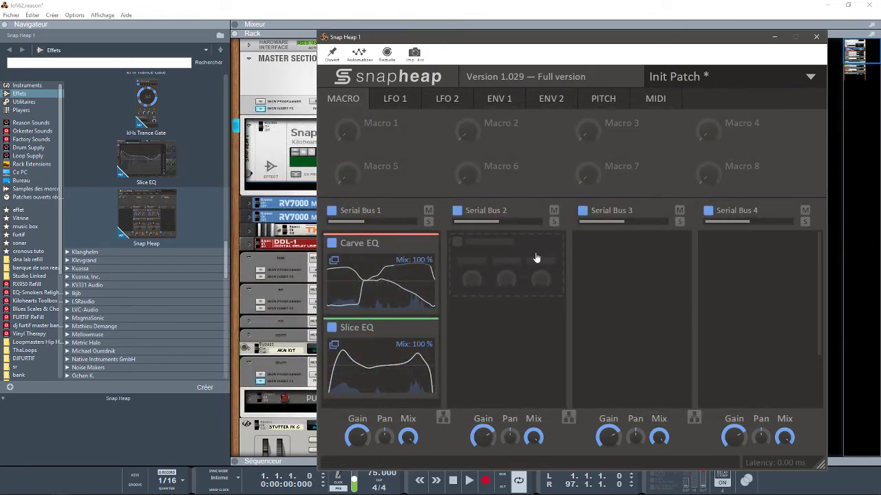
- Add a Distortion to Serial Bus 2, set its type to Saturate, and lower its Mix and Drive during playback
click(466, 248)
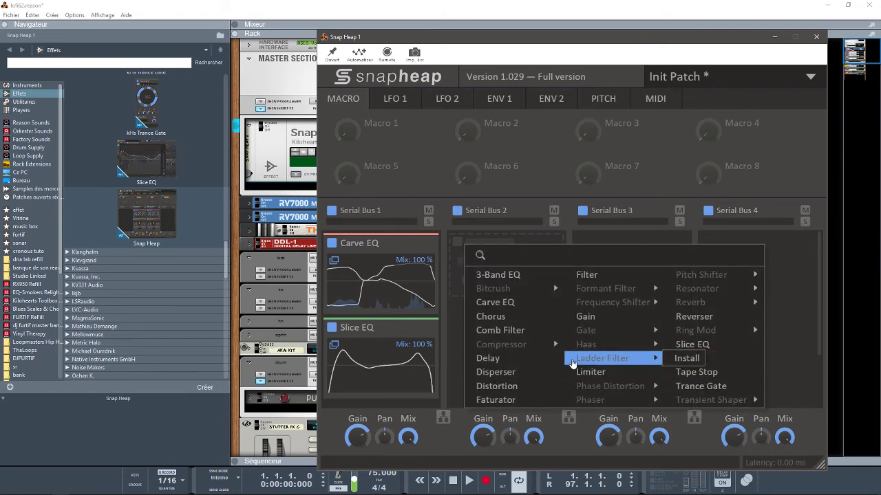
mouse_move(537, 331)
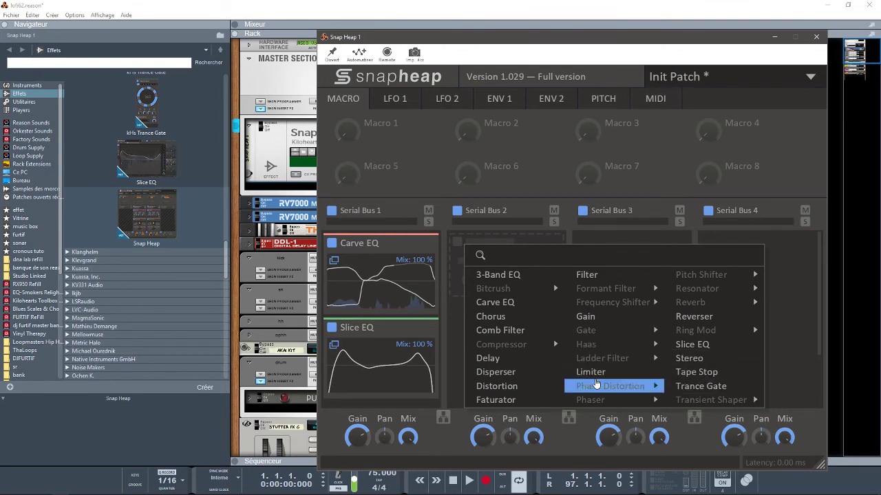
click(523, 388)
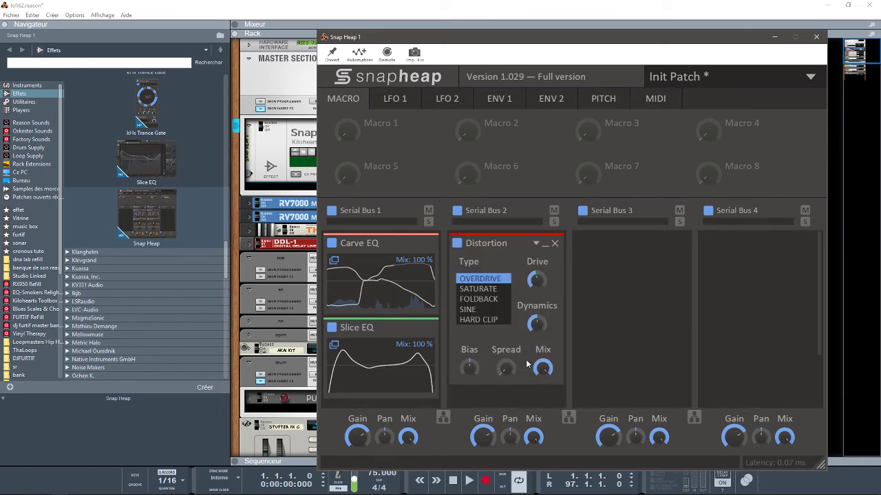
key(space)
click(479, 289)
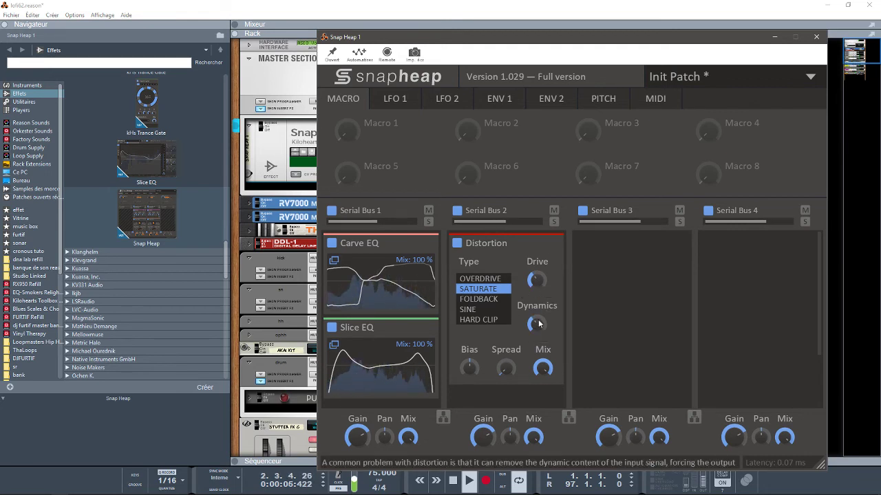
drag(543, 368, 543, 391)
drag(538, 279, 538, 286)
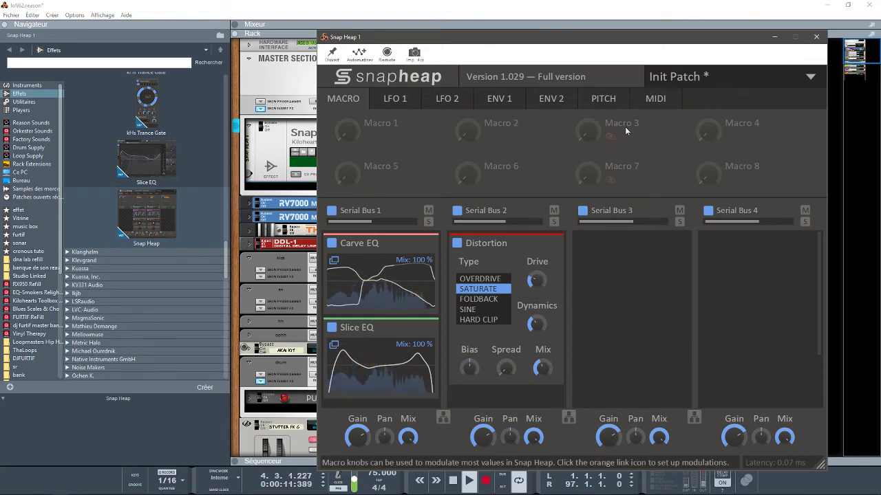
- Add a Limiter to Serial Bus 3, adjusting its Release, raising In Gain to about +2 dB and lowering the Threshold
drag(660, 36, 653, 11)
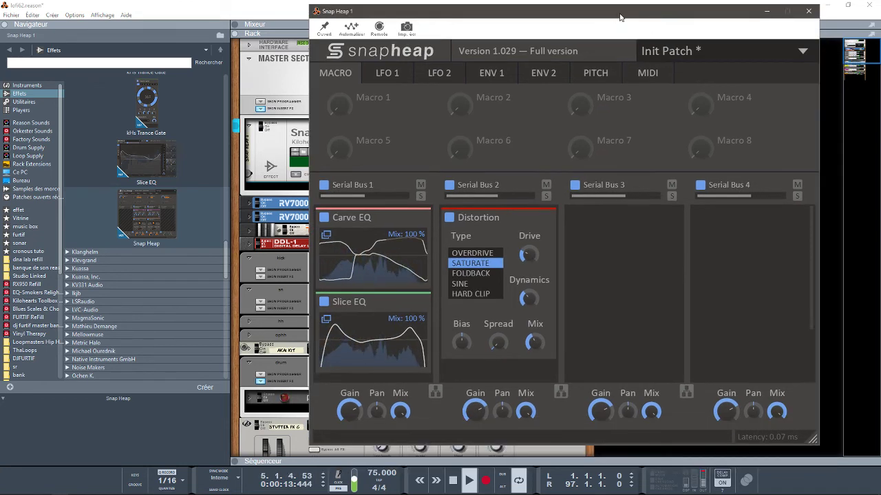
click(600, 215)
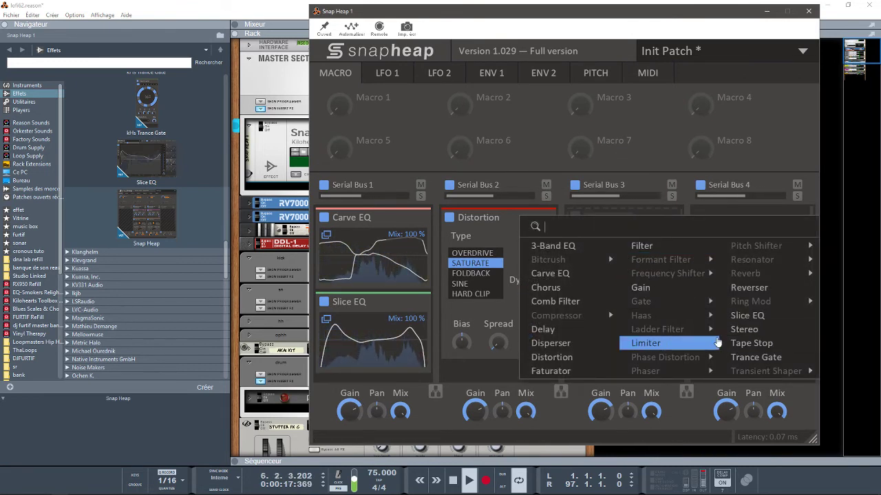
click(653, 344)
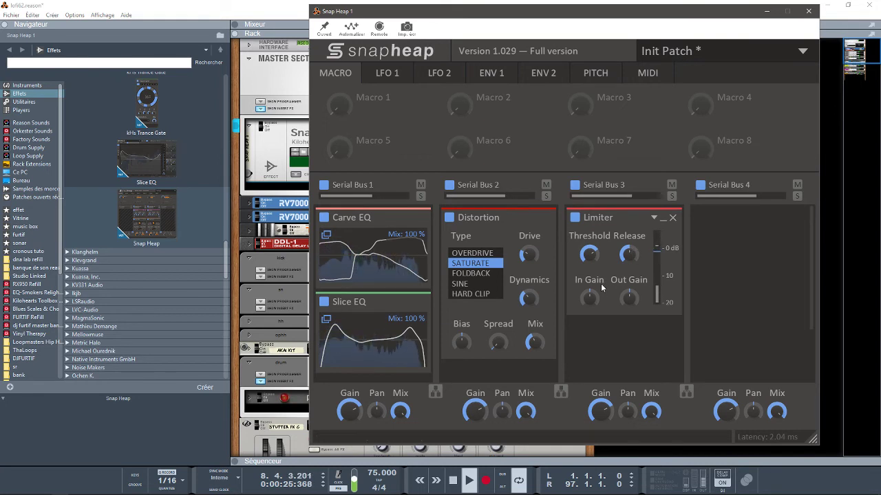
drag(626, 250, 626, 249)
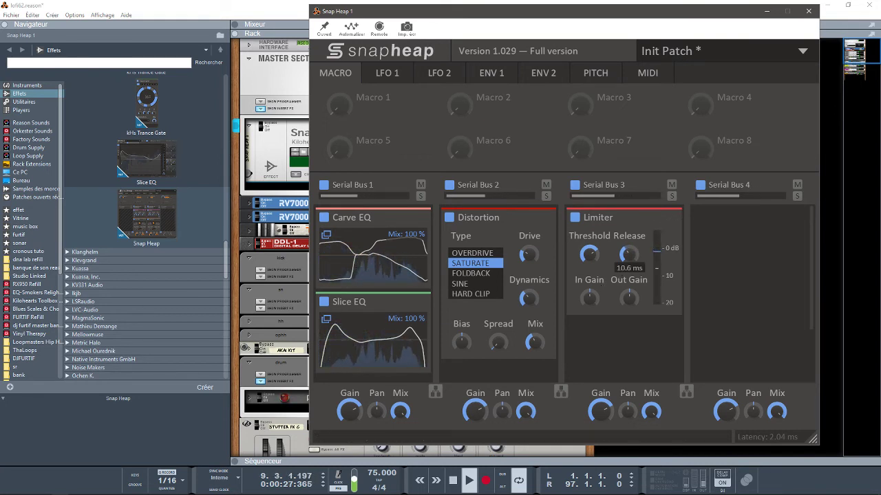
drag(627, 248, 627, 252)
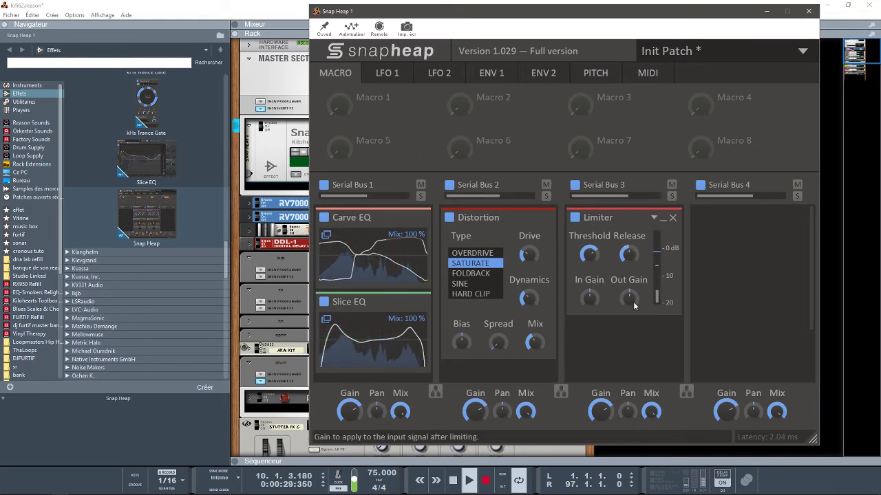
drag(589, 301, 588, 300)
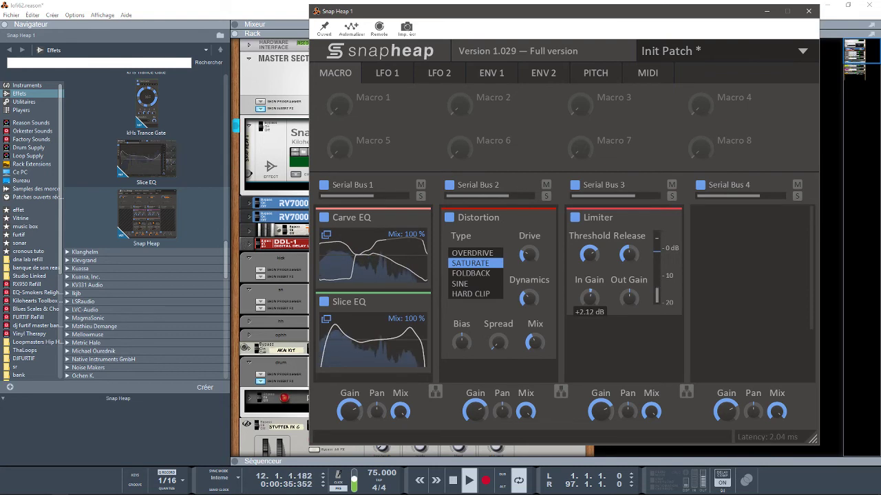
drag(588, 300, 589, 299)
drag(589, 255, 589, 257)
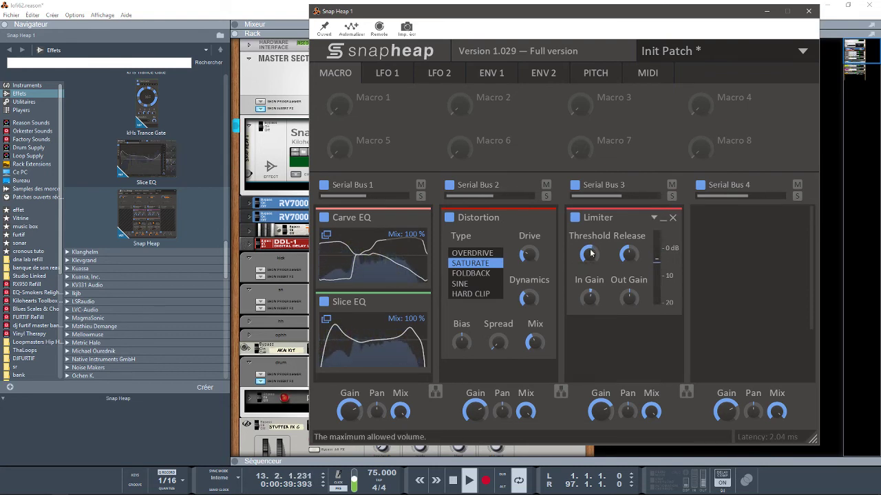
- Compare the mix with and without the Master Section's insert effects by bypassing them, and reopen Snap Heap
click(764, 12)
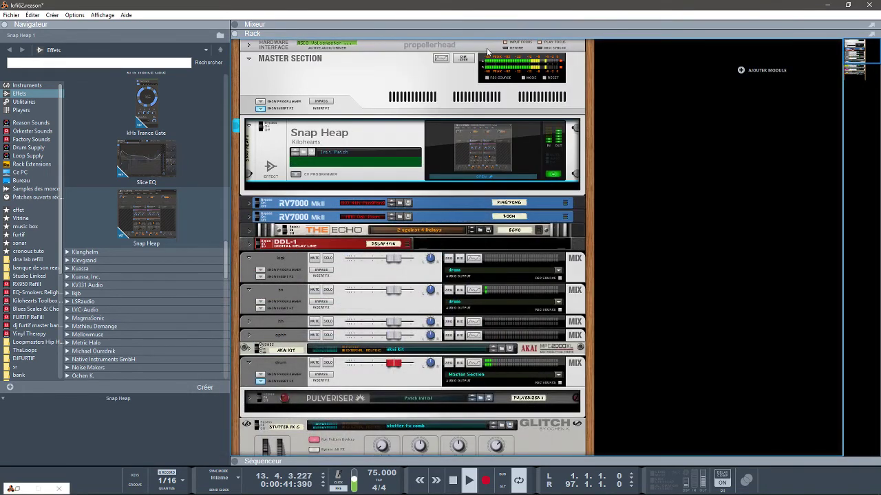
click(547, 83)
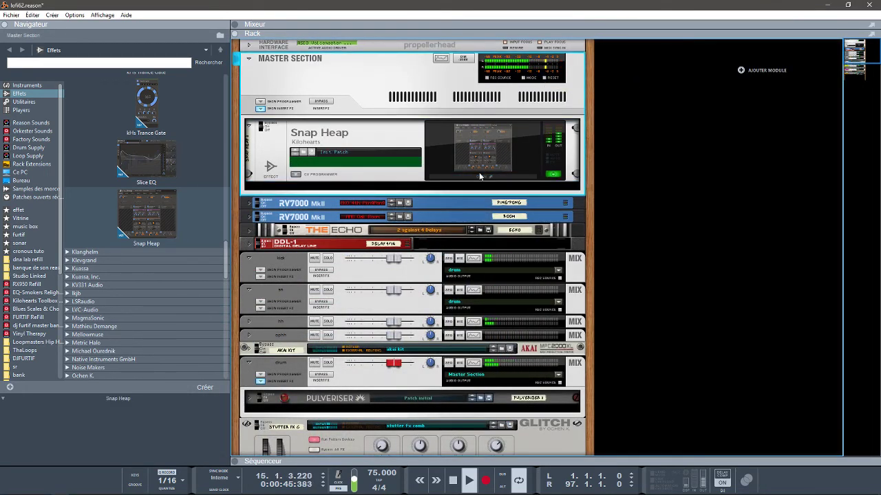
click(326, 106)
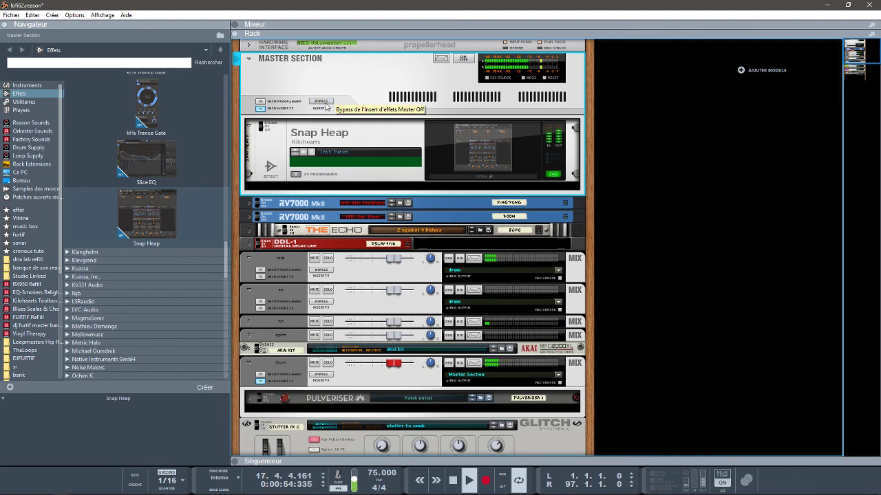
click(460, 180)
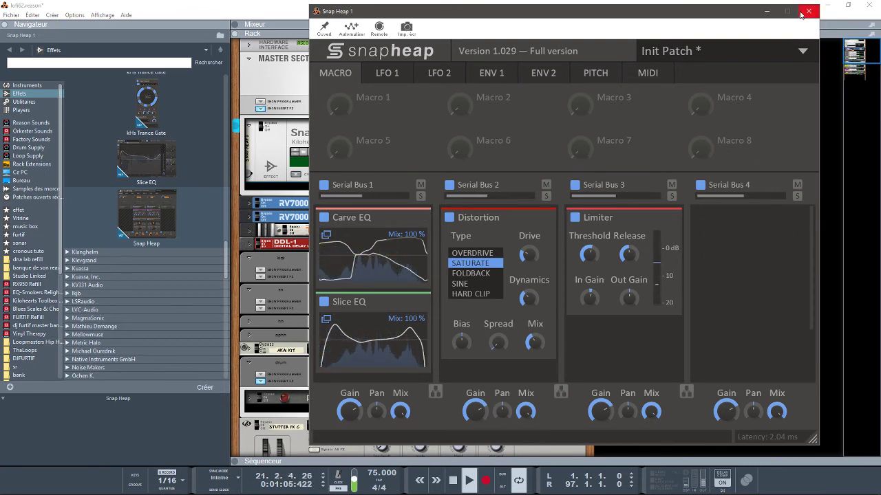
- Stop playback and close the Snap Heap editor to return to the rack
key(space)
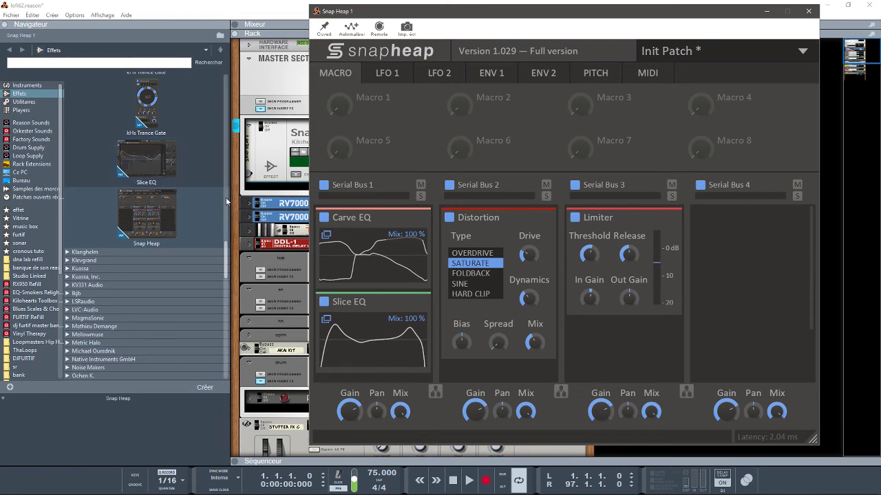
click(807, 11)
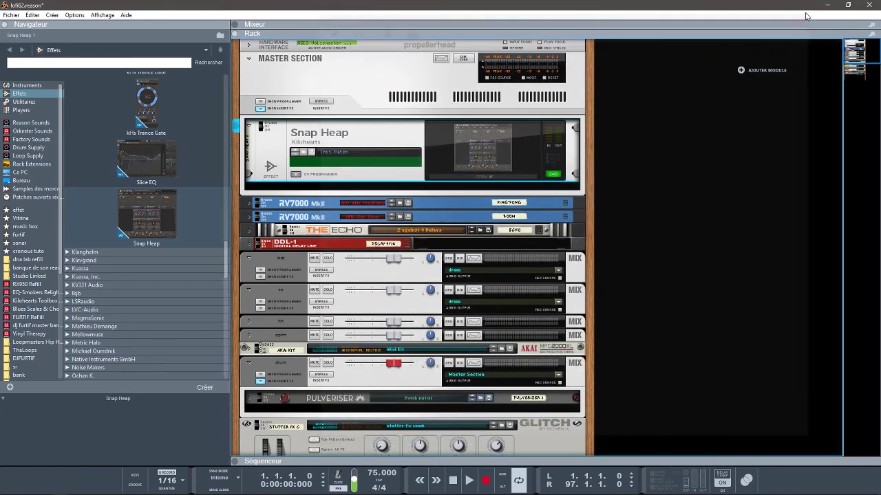
mouse_move(856, 59)
mouse_down()
mouse_move(855, 67)
mouse_move(855, 58)
mouse_up()
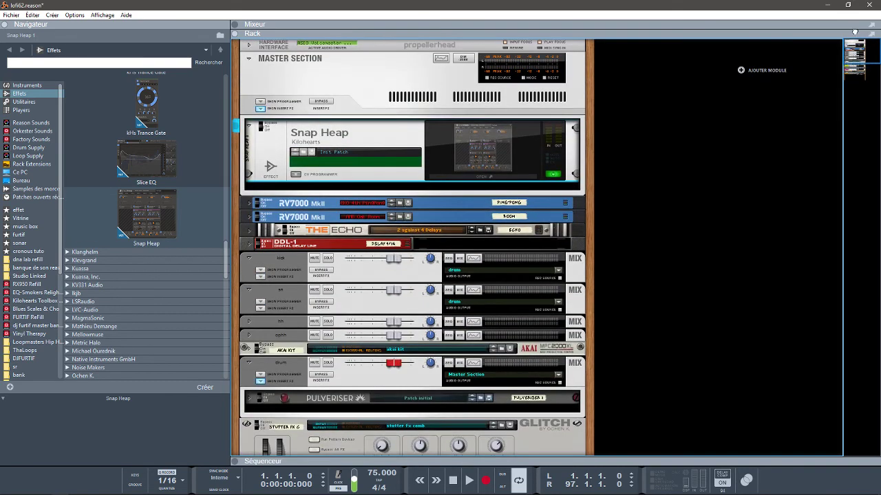